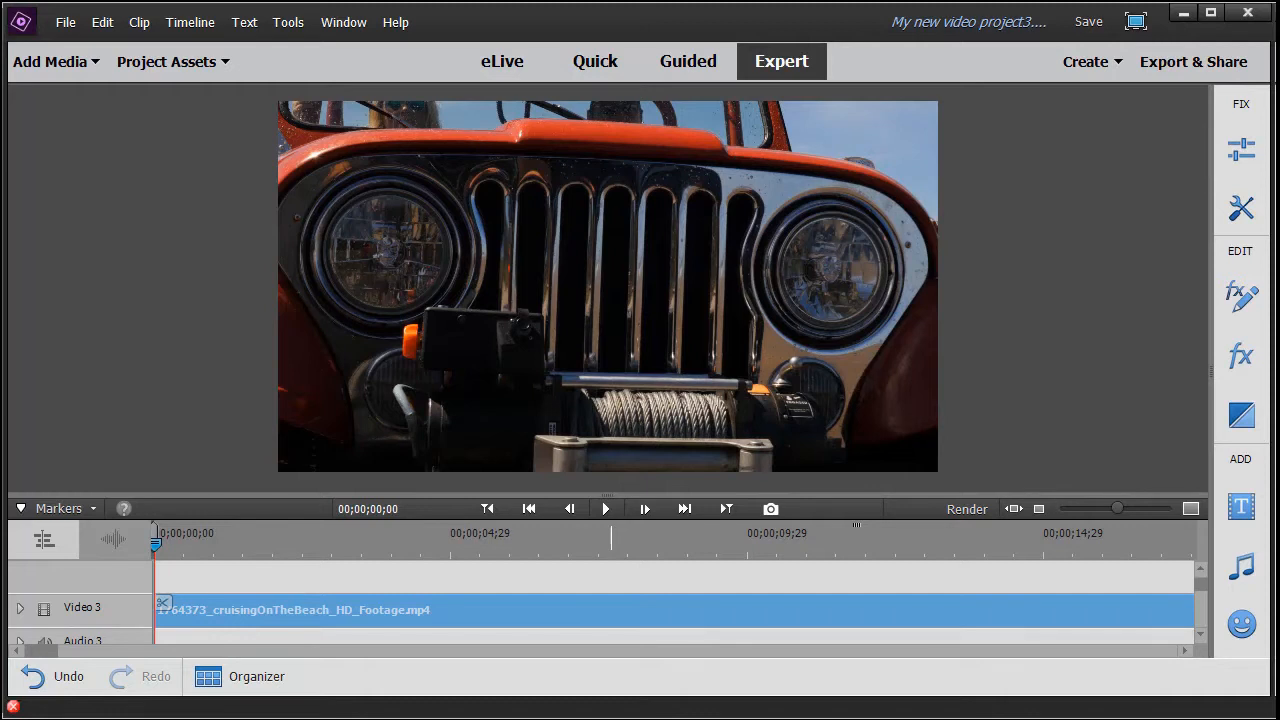
Step: Preview the jeep clip on Video 3, and apply the Drop Shadow effect from the Perspective category to it
left_click(614, 507)
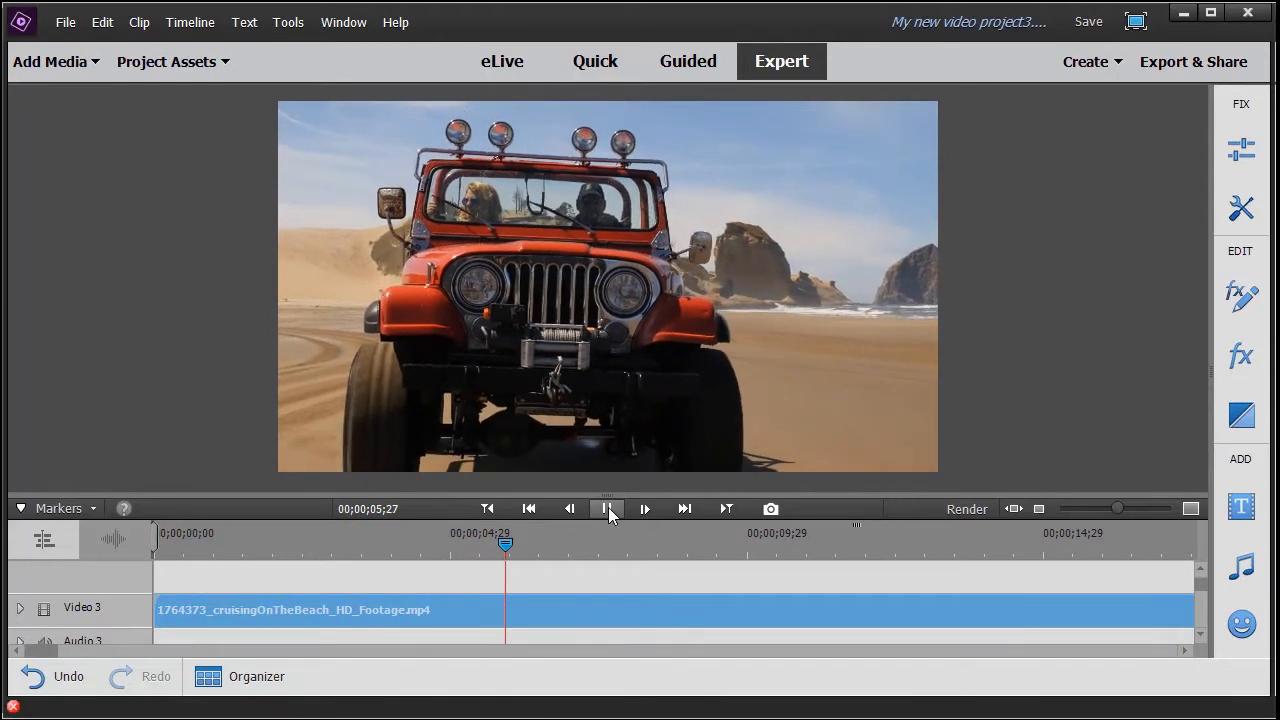
left_click(608, 507)
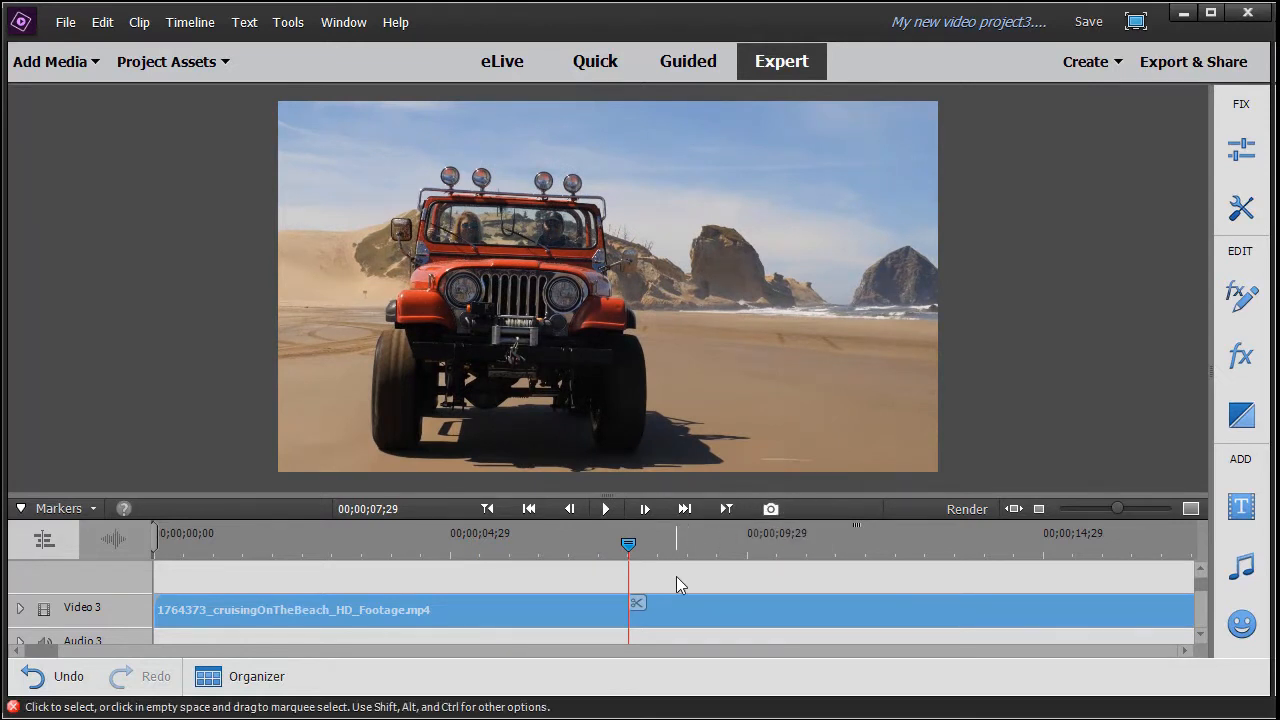
left_click(1258, 369)
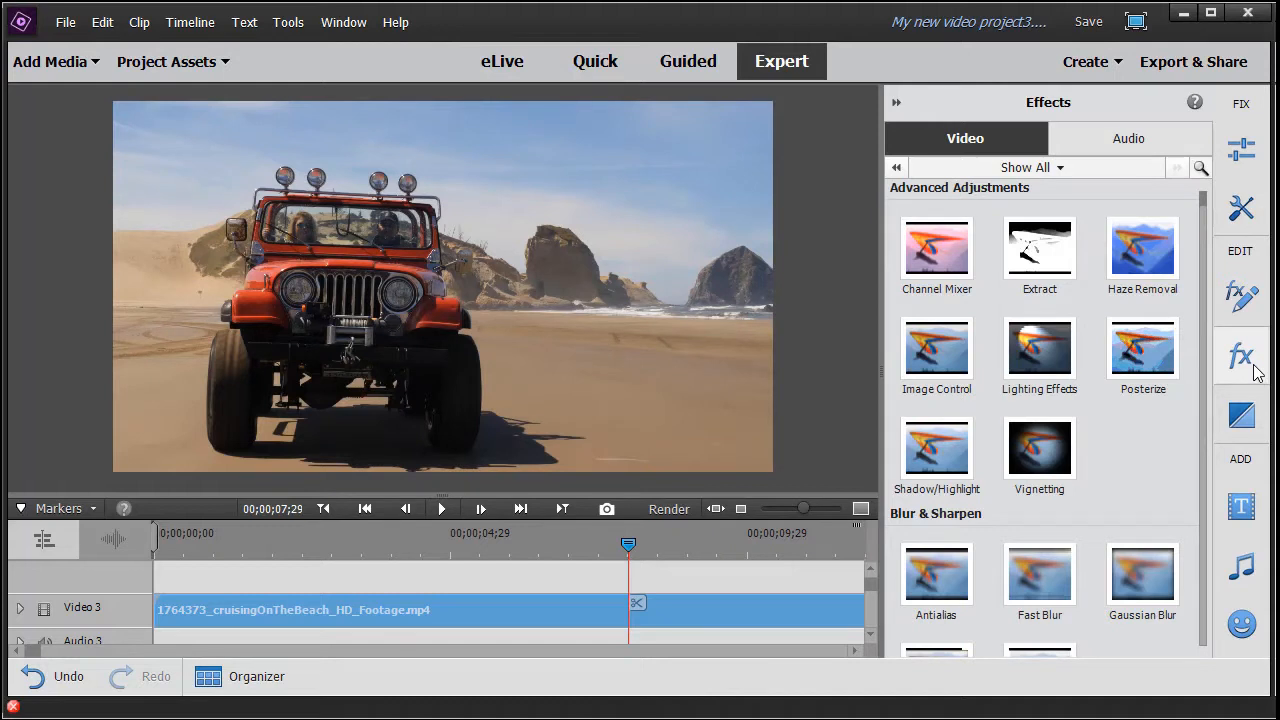
left_click(1042, 166)
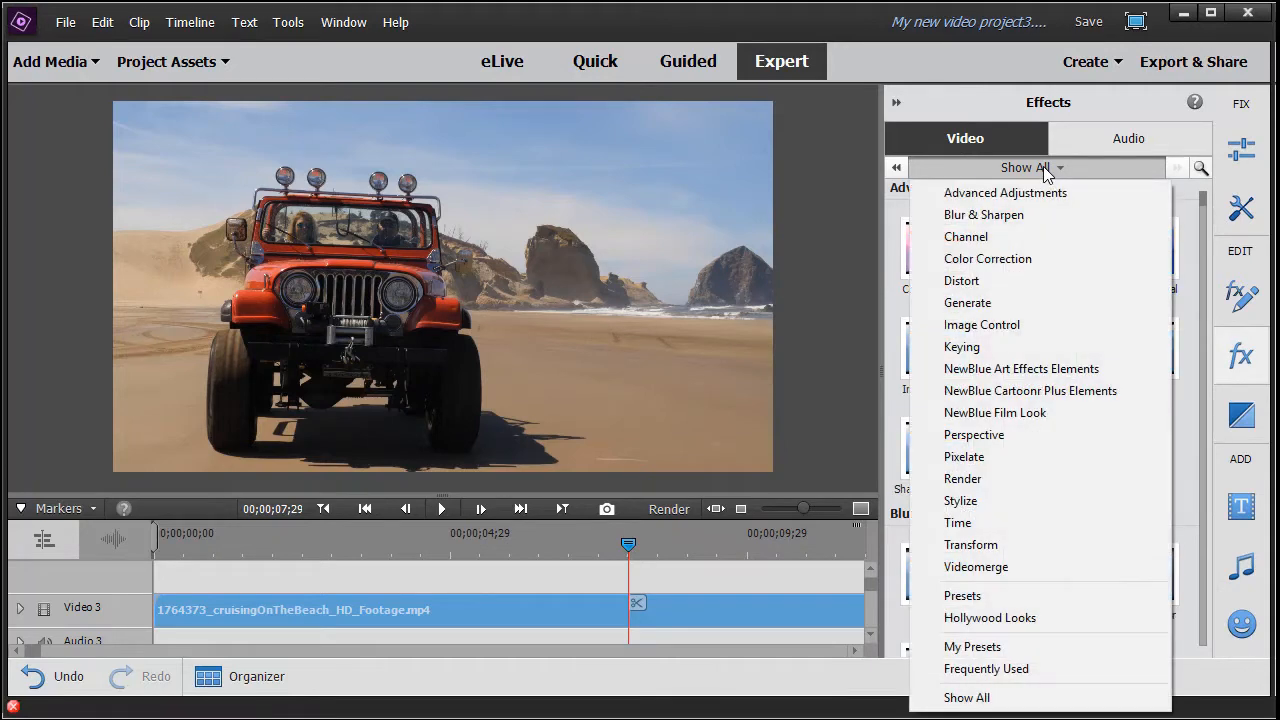
left_click(994, 437)
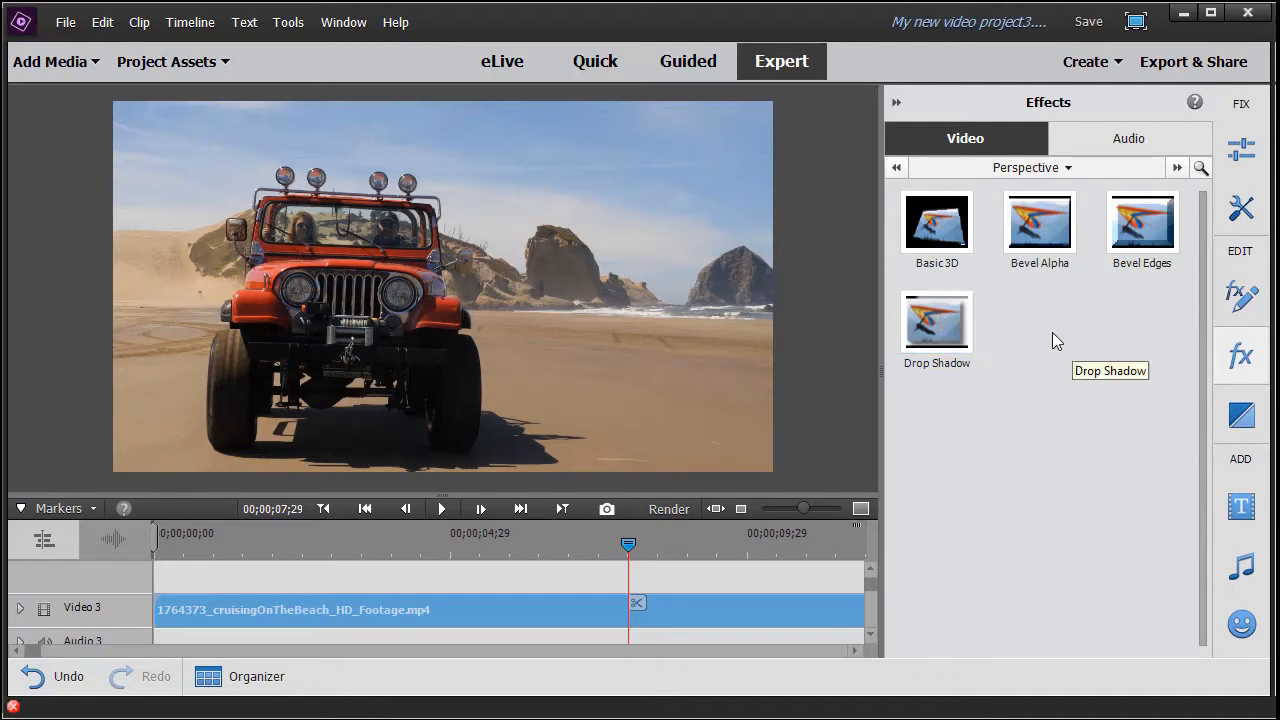
left_click_drag(927, 318, 685, 614)
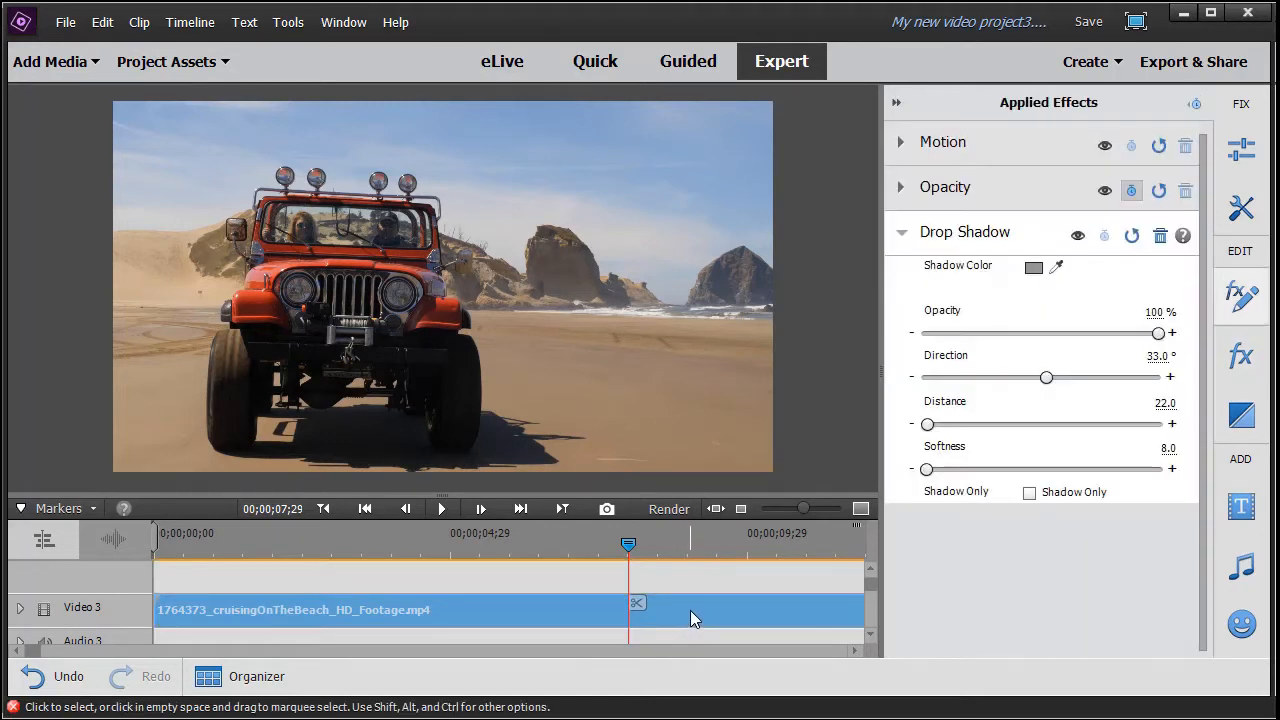
Step: Position the playhead at 00;00;07;11 and scale the clip down slightly from its corner so the white background frames it
left_click(643, 542)
left_click_drag(644, 542, 593, 542)
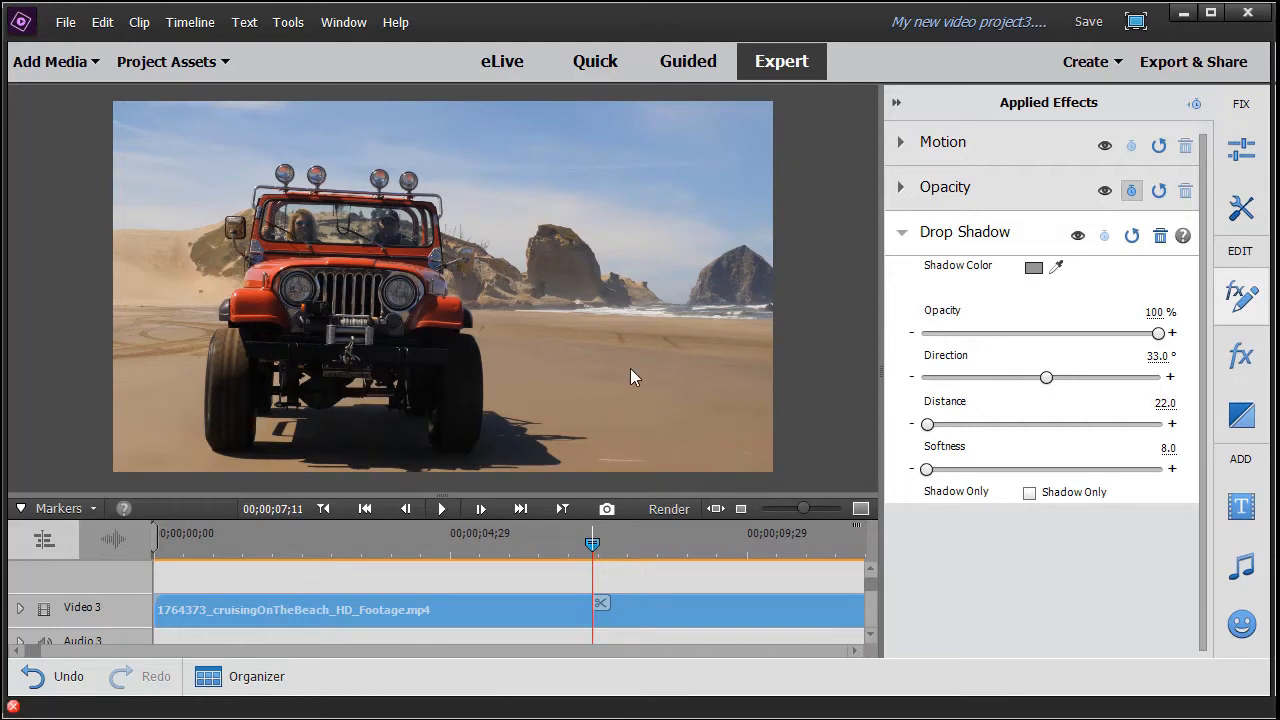
left_click(509, 314)
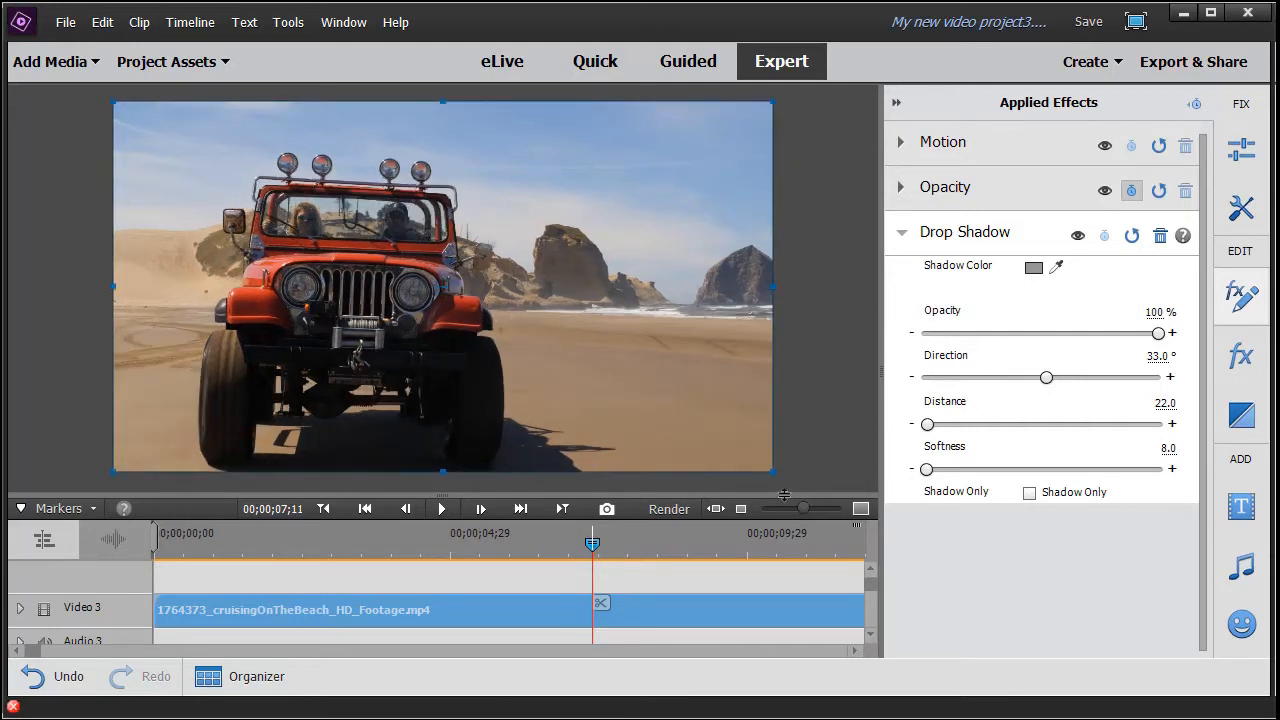
left_click_drag(771, 471, 733, 449)
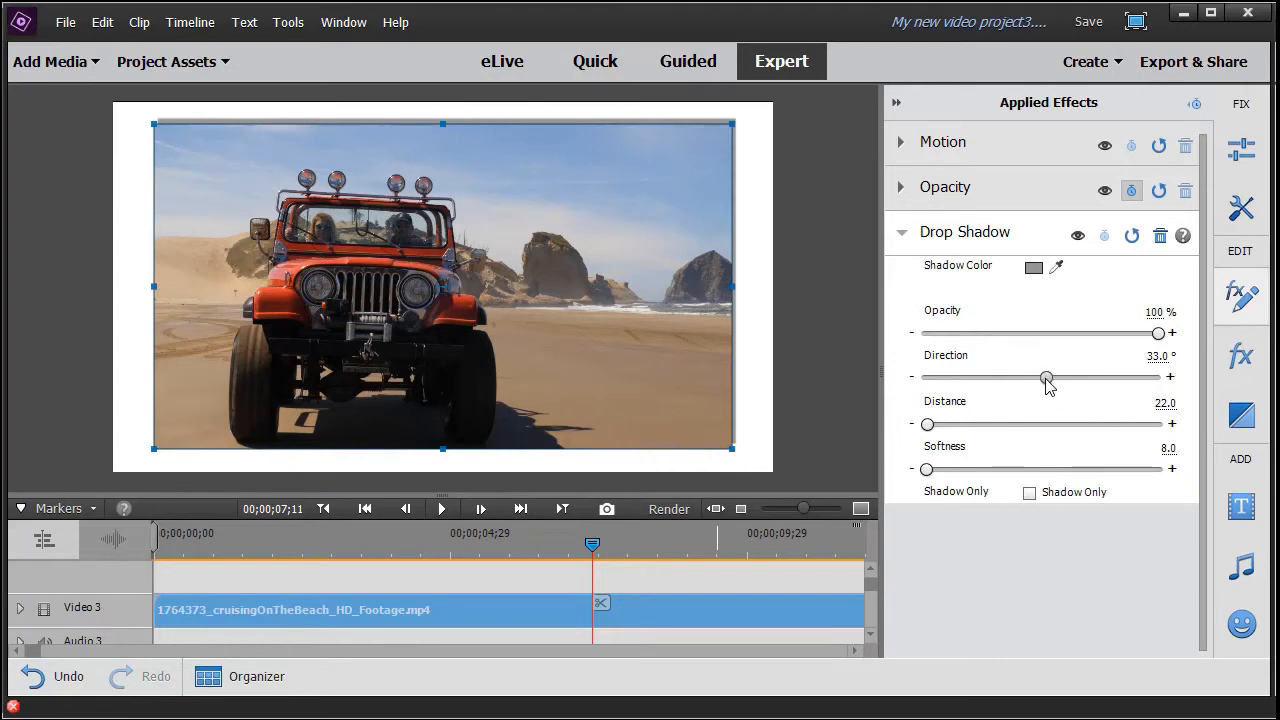
Step: Set the drop shadow's direction to -59.7°, distance to 34.6 and softness to 28
mouse_move(1046, 378)
left_mouse_down()
mouse_move(997, 390)
mouse_move(1036, 397)
left_mouse_up()
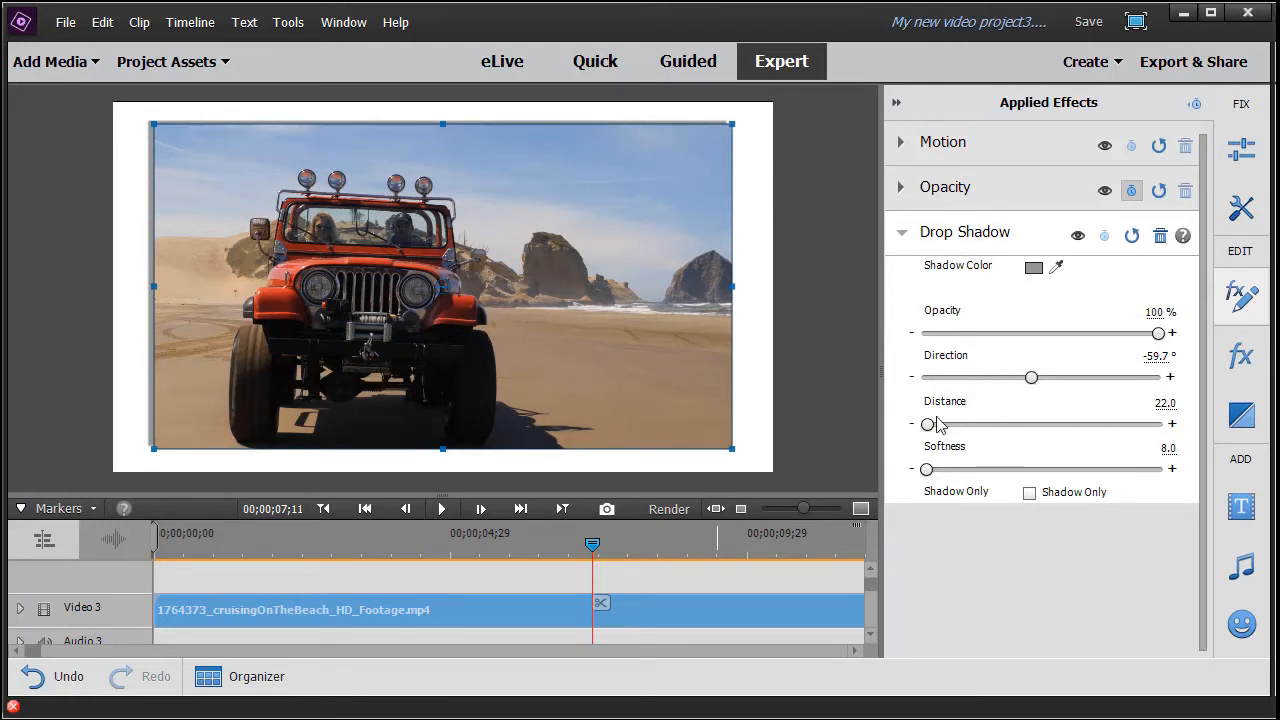
left_click_drag(928, 426, 930, 441)
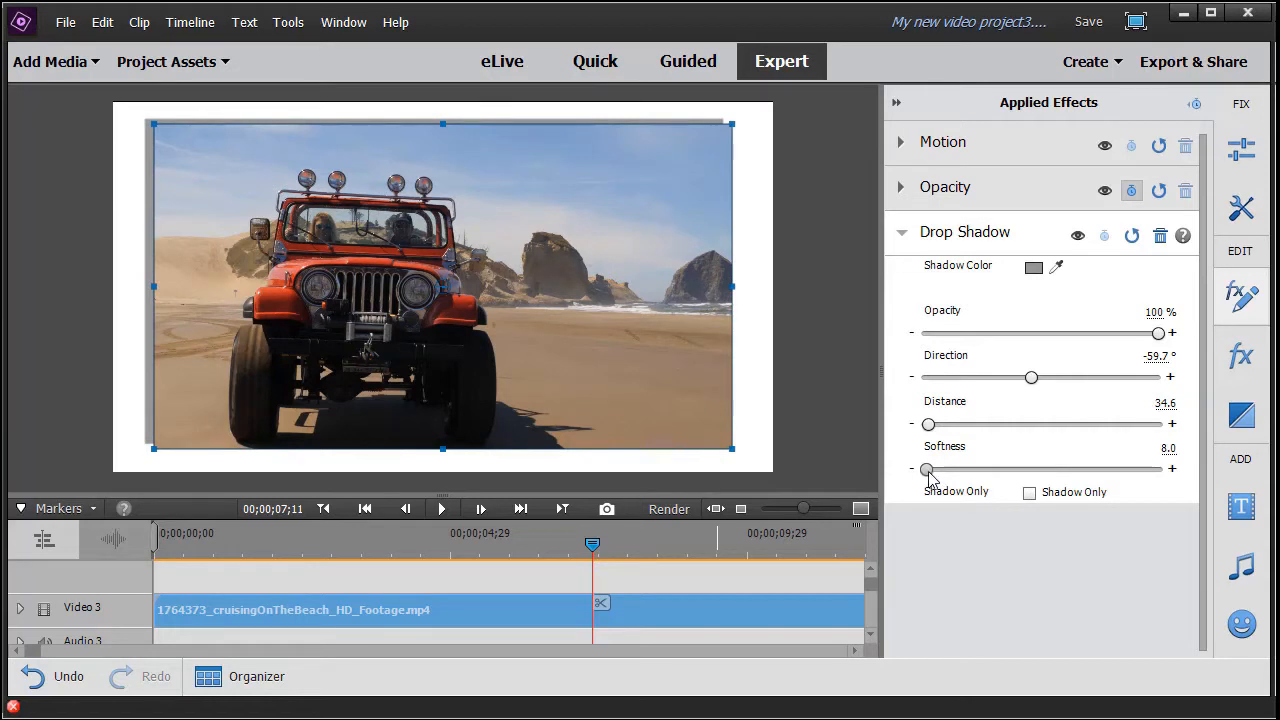
left_click_drag(930, 478, 929, 477)
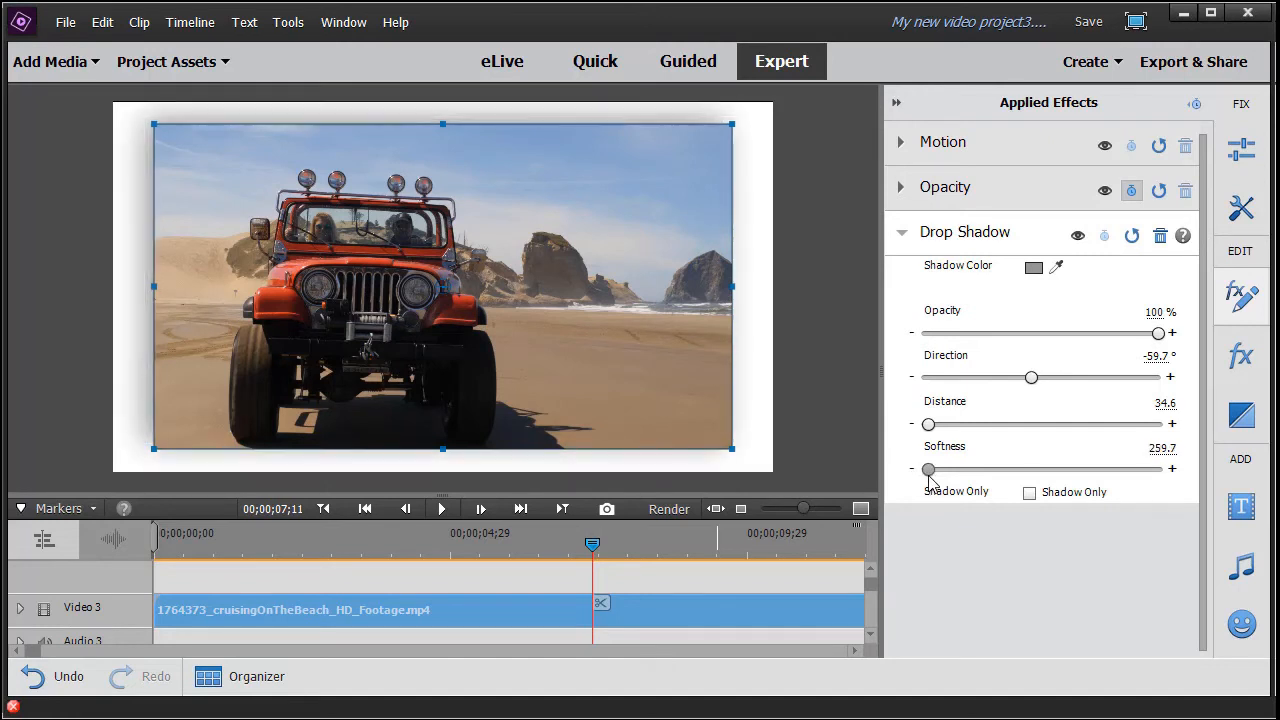
left_click(1157, 448)
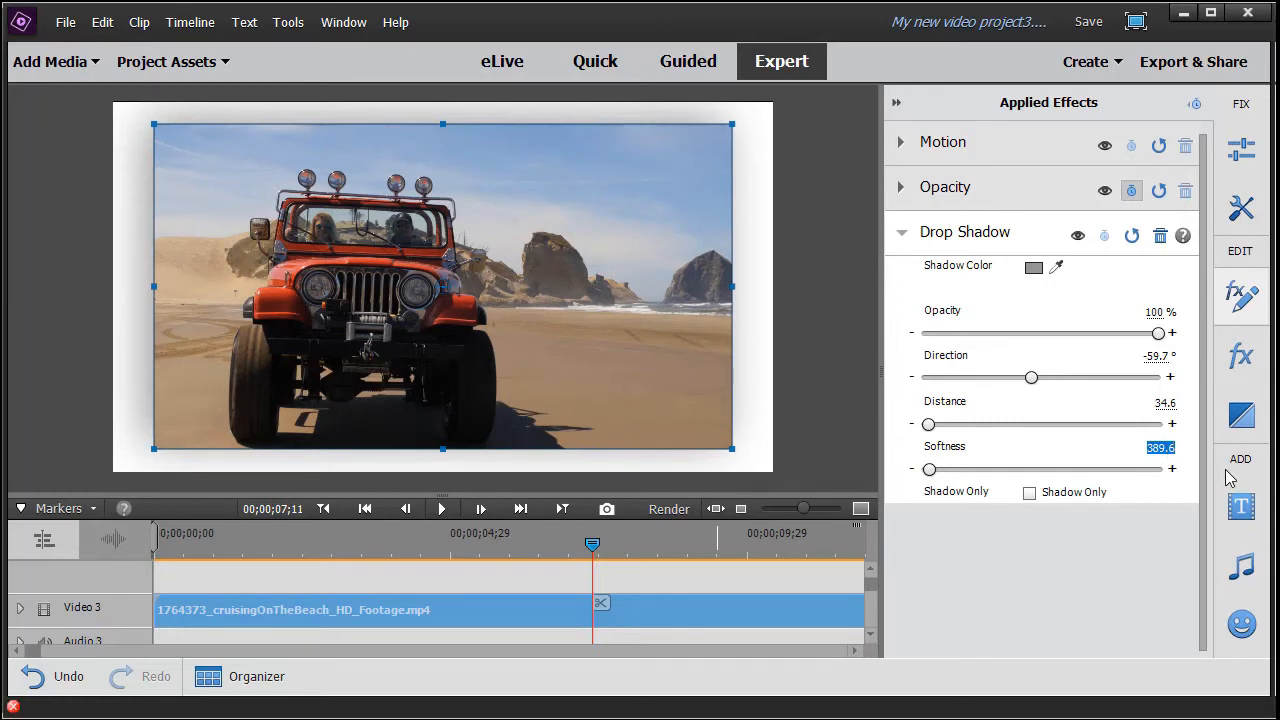
type("28")
key("Return")
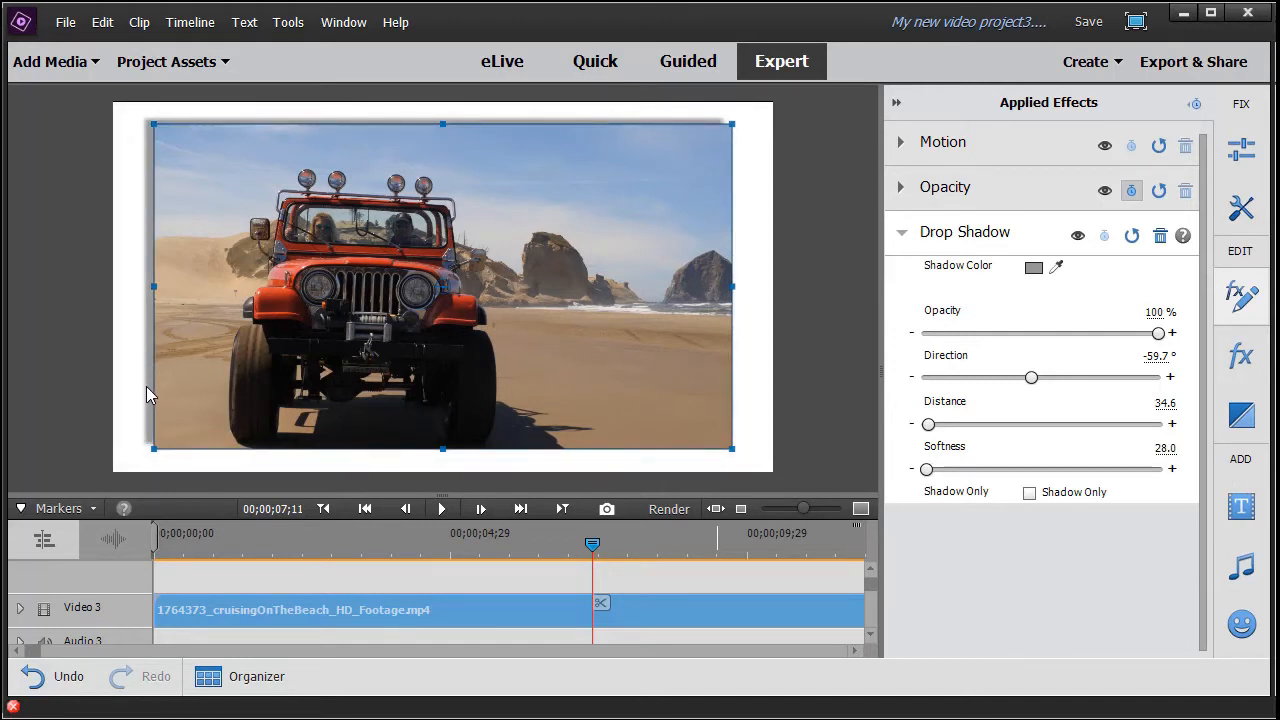
Step: Try the Shadow Only option on the drop shadow and switch it off again
left_click(1030, 494)
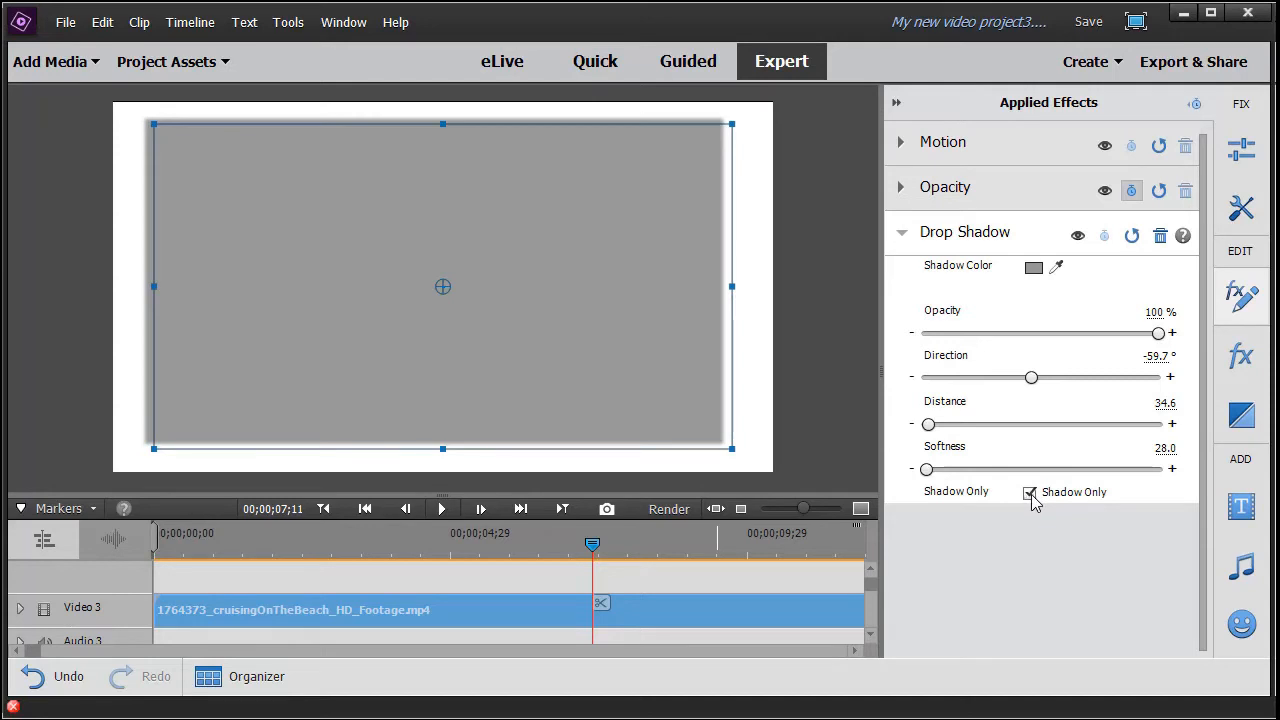
left_click(1030, 494)
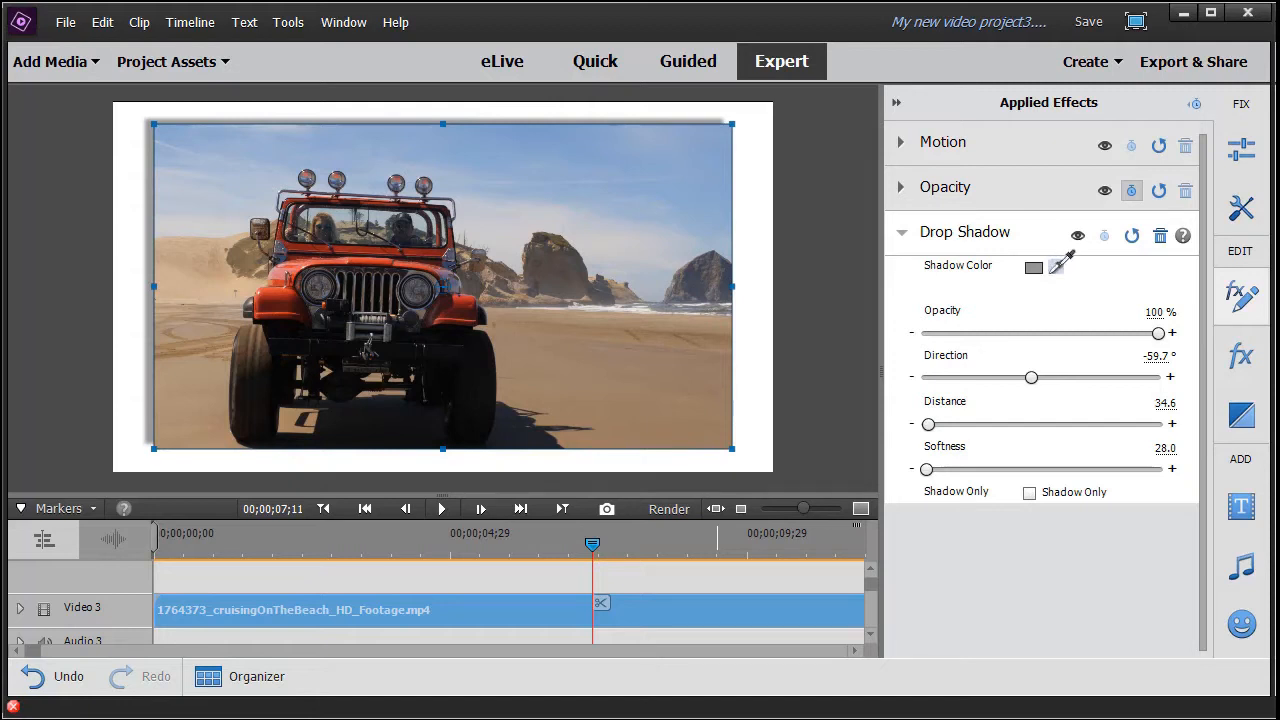
Step: Collapse the Drop Shadow settings and apply the Bevel Edges effect to the jeep clip
key("ctrl+s")
left_click(901, 234)
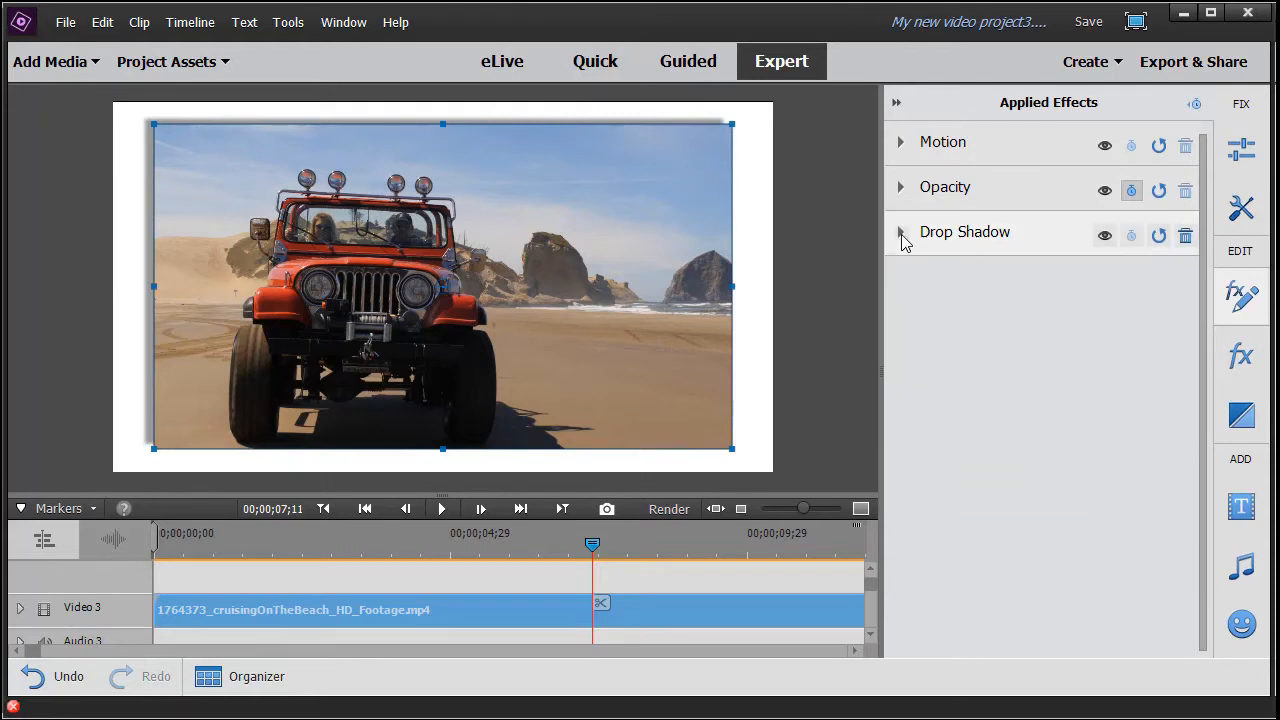
left_click(1243, 360)
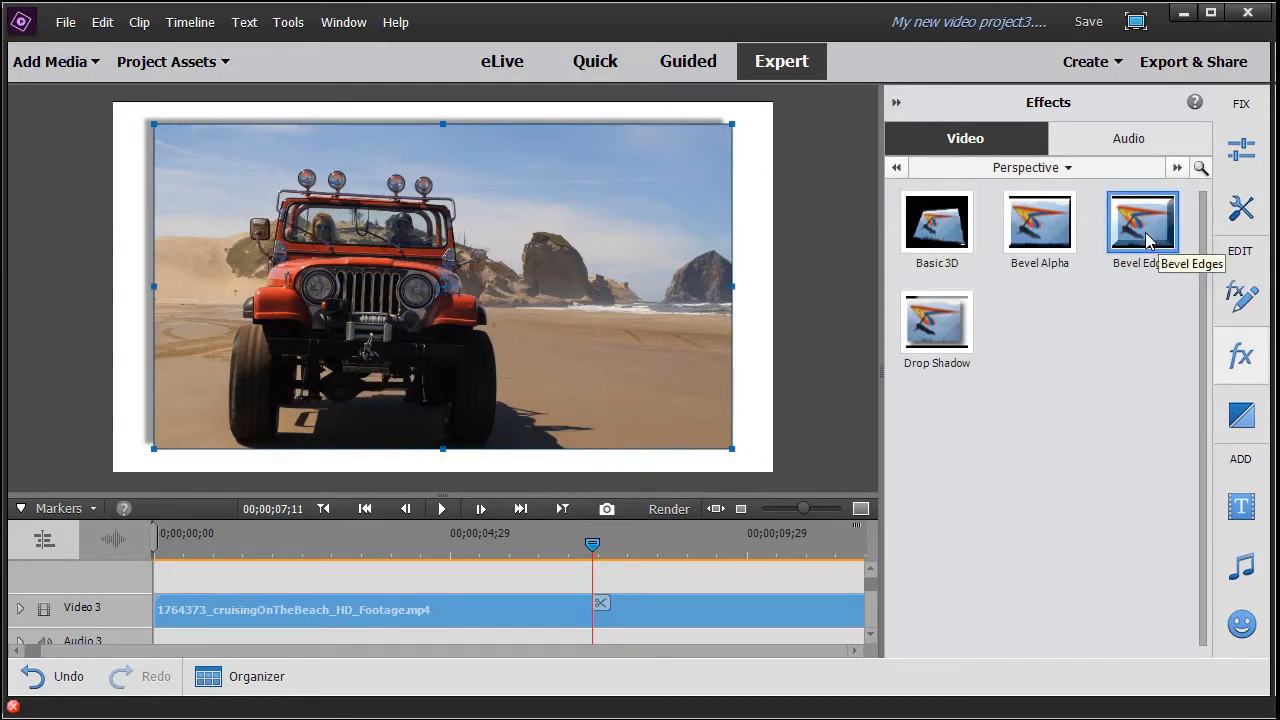
left_click_drag(1147, 238, 648, 614)
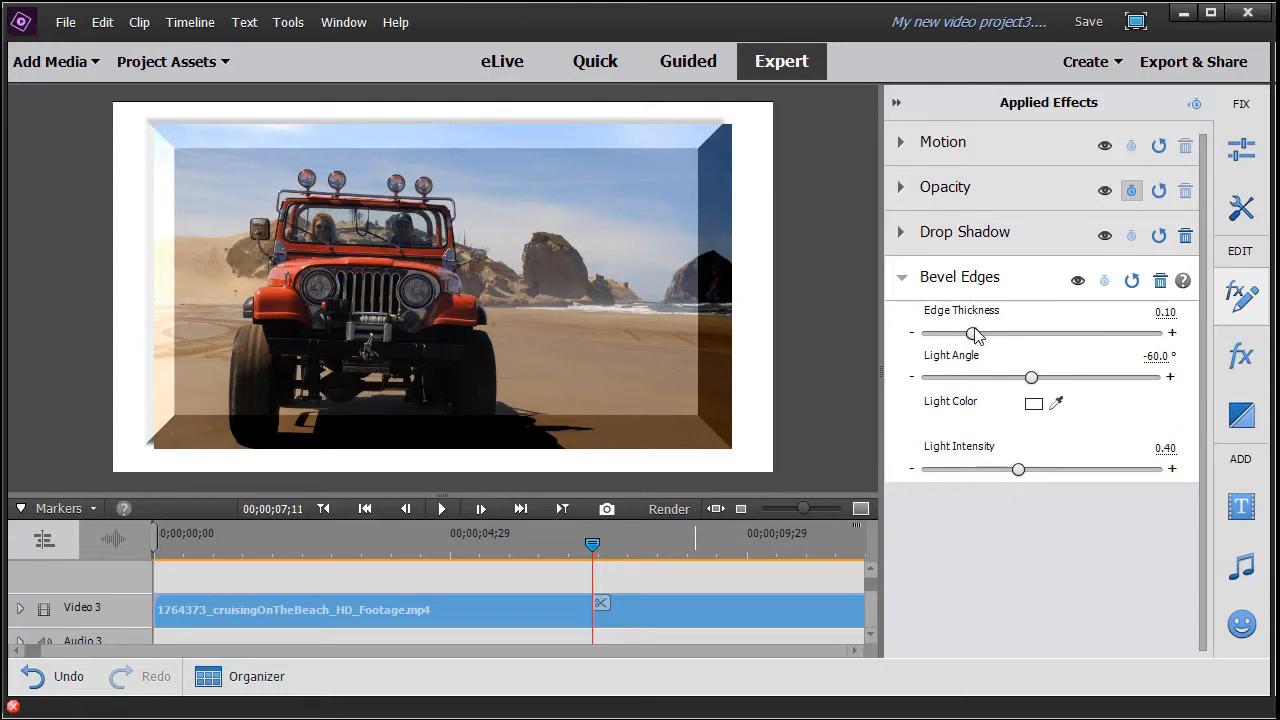
Step: Set the Bevel Edges thickness to 0.05, light angle to -248° and light intensity to 0.42
left_click_drag(975, 337, 948, 342)
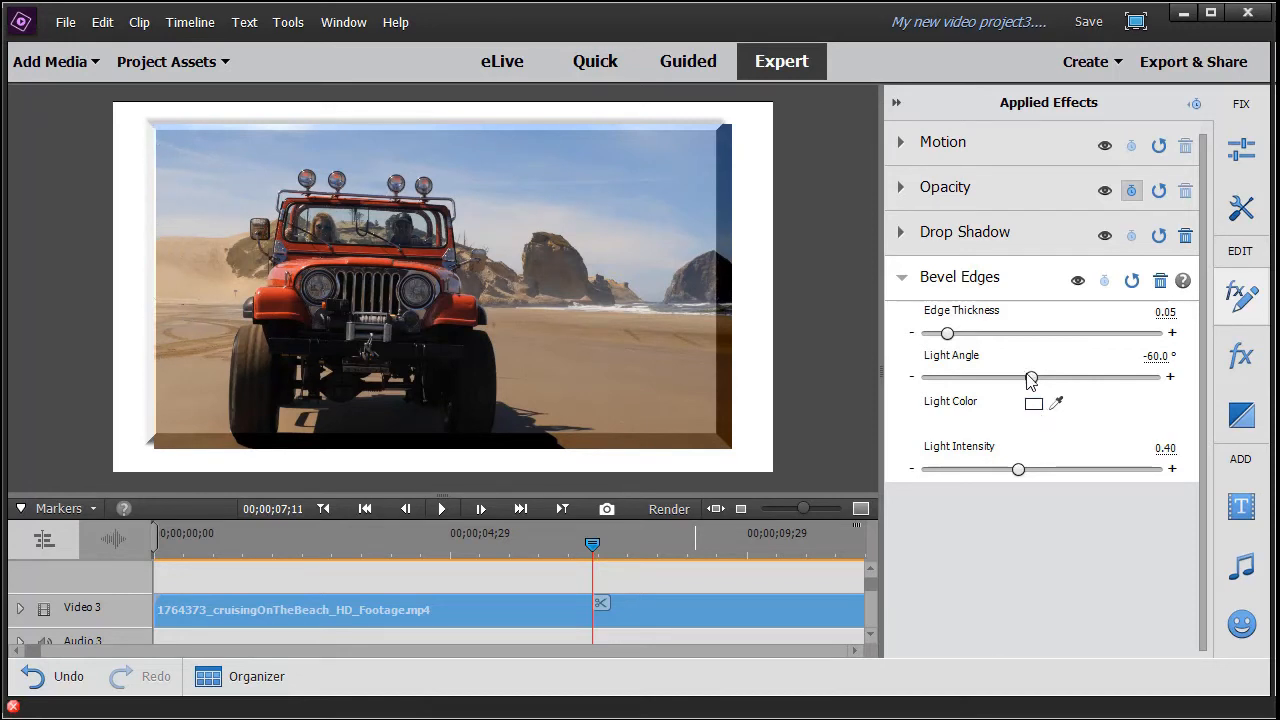
left_click_drag(1032, 378, 1001, 377)
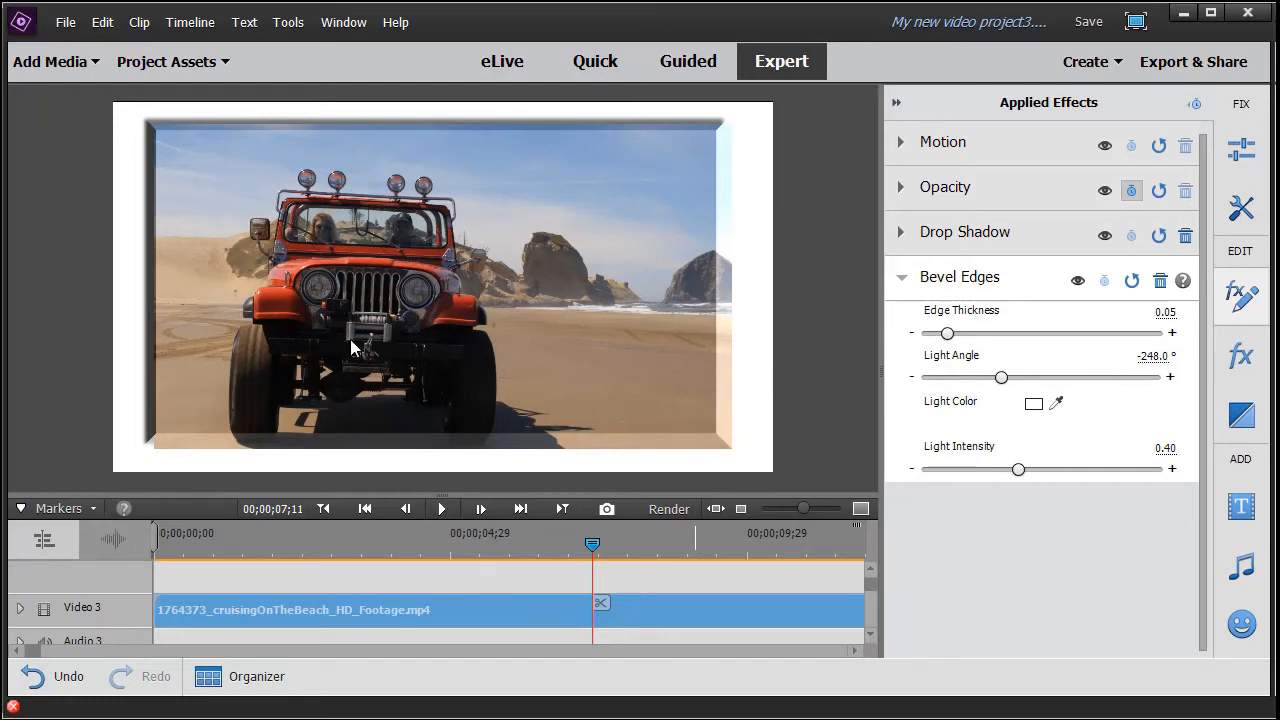
left_click_drag(1022, 470, 1075, 470)
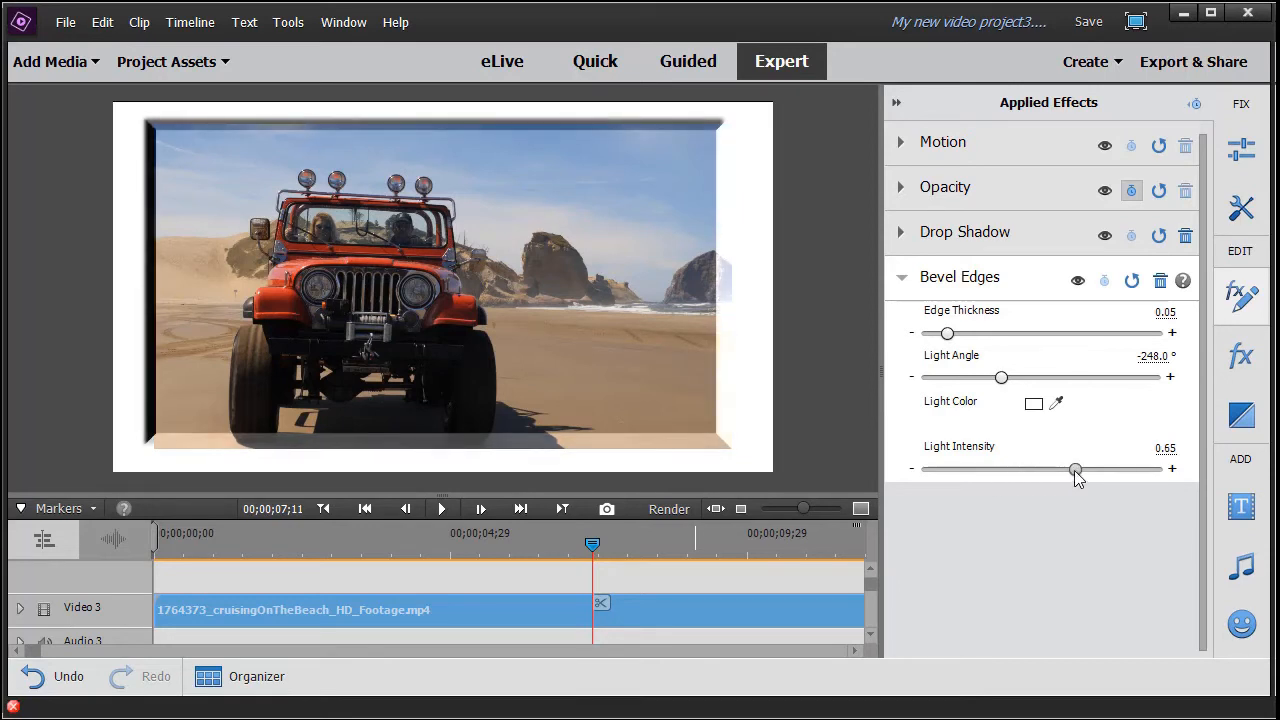
left_click_drag(1073, 470, 1016, 469)
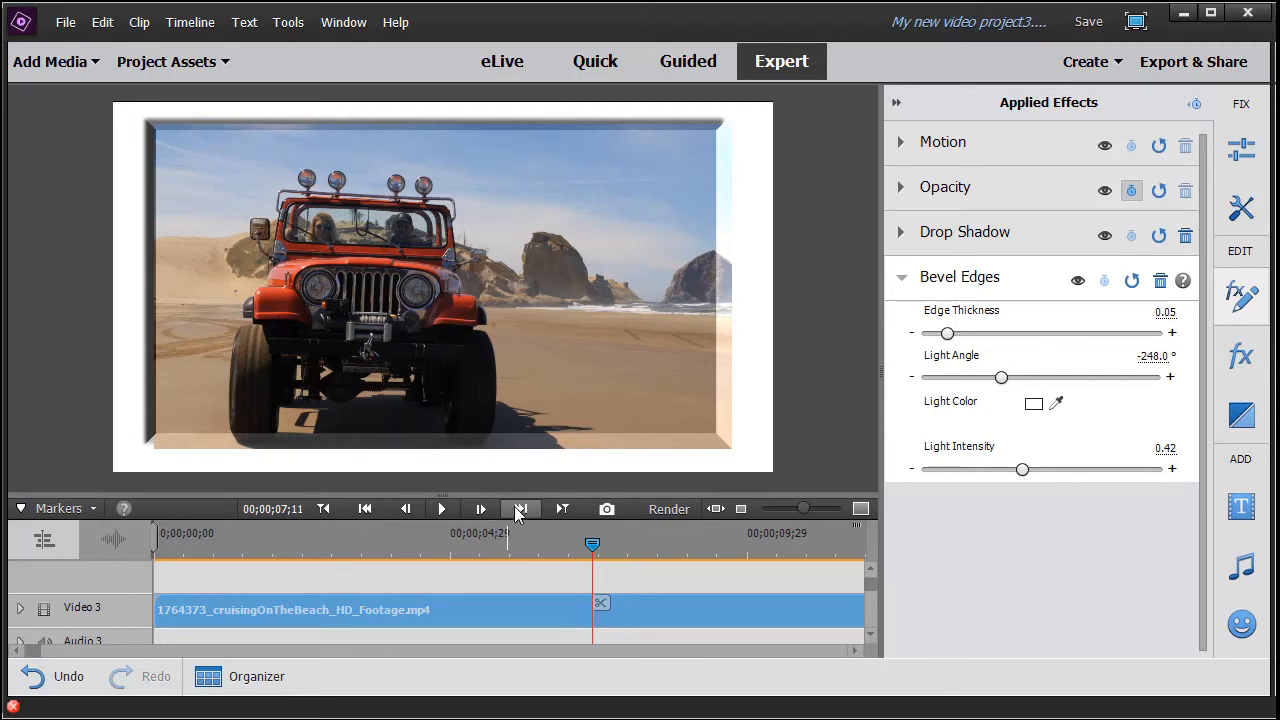
Step: Play back the jeep clip briefly to check the bevelled edges, and collapse the Bevel Edges settings
left_click(446, 507)
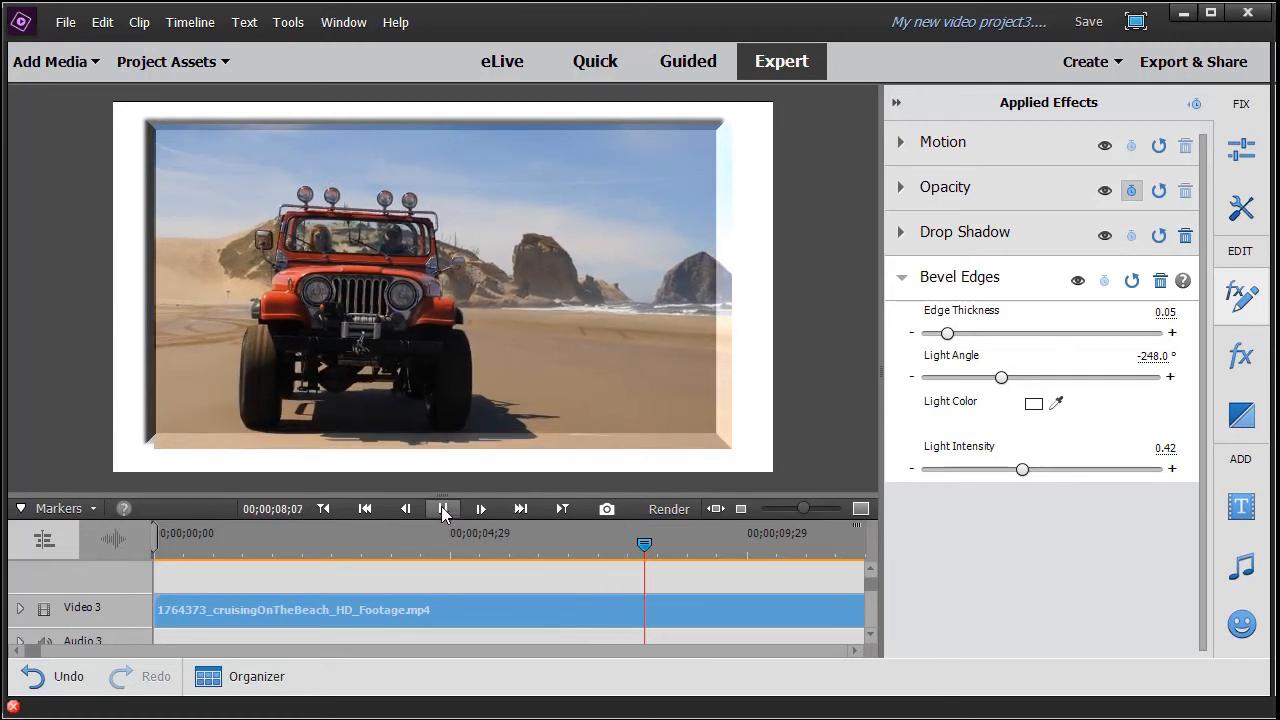
left_click(443, 507)
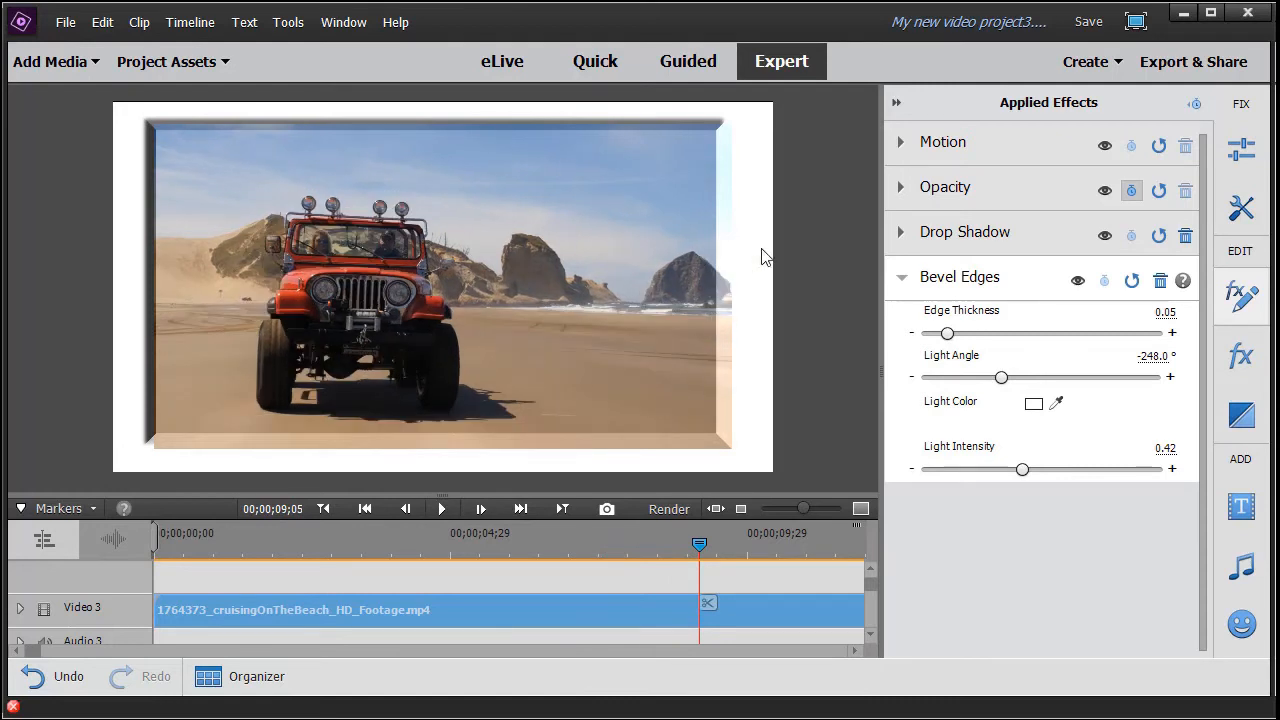
left_click(901, 280)
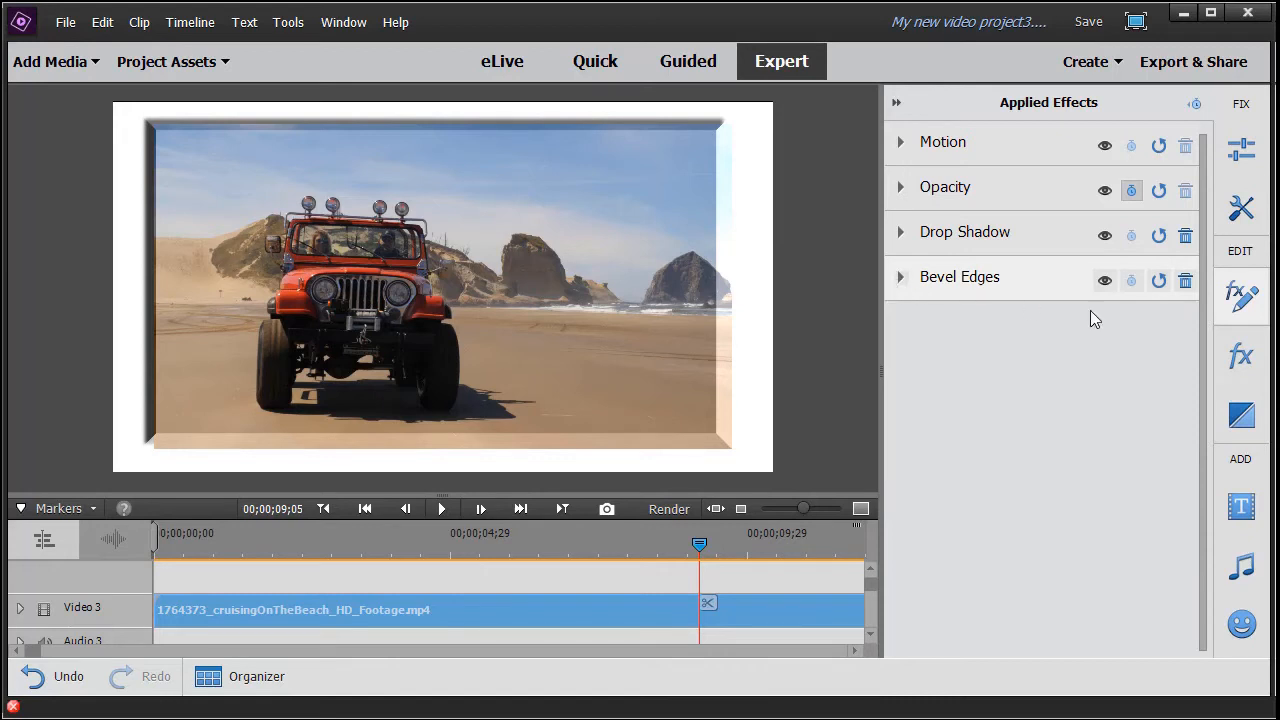
Step: Apply the Basic 3D effect to the jeep clip with swivel -40.8° and tilt 3.1°
left_click(1251, 366)
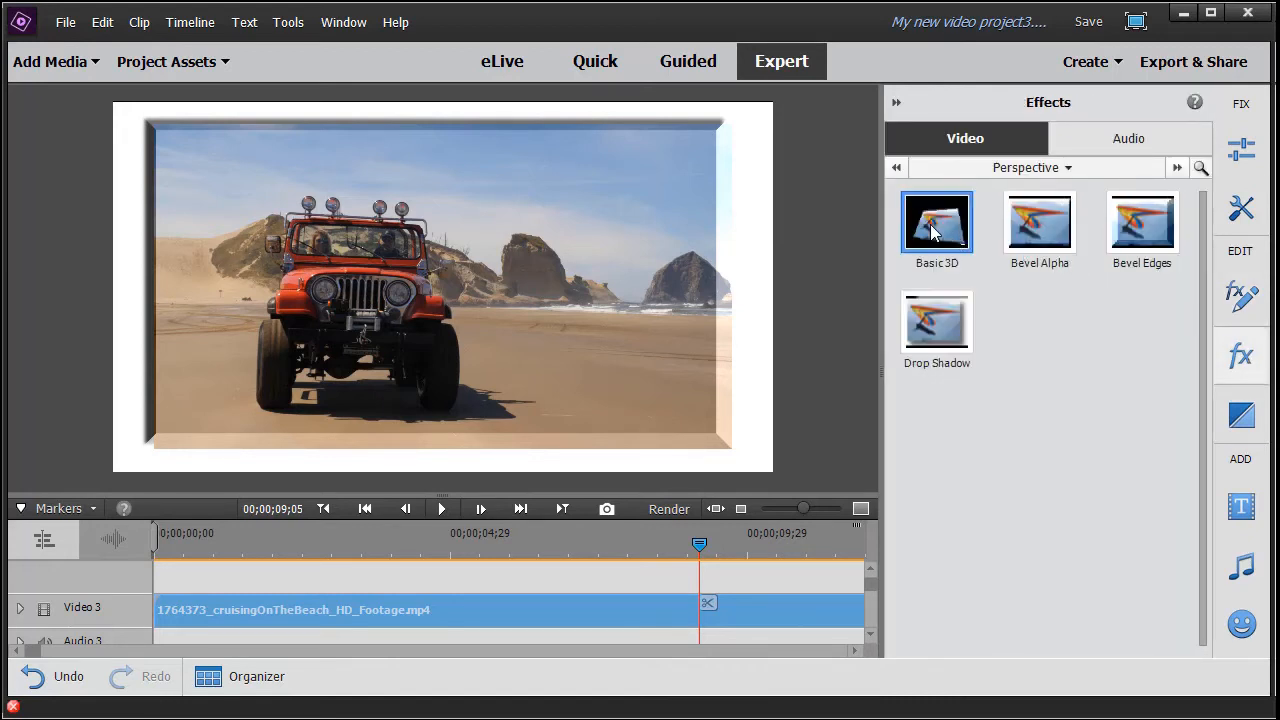
left_click_drag(932, 228, 654, 614)
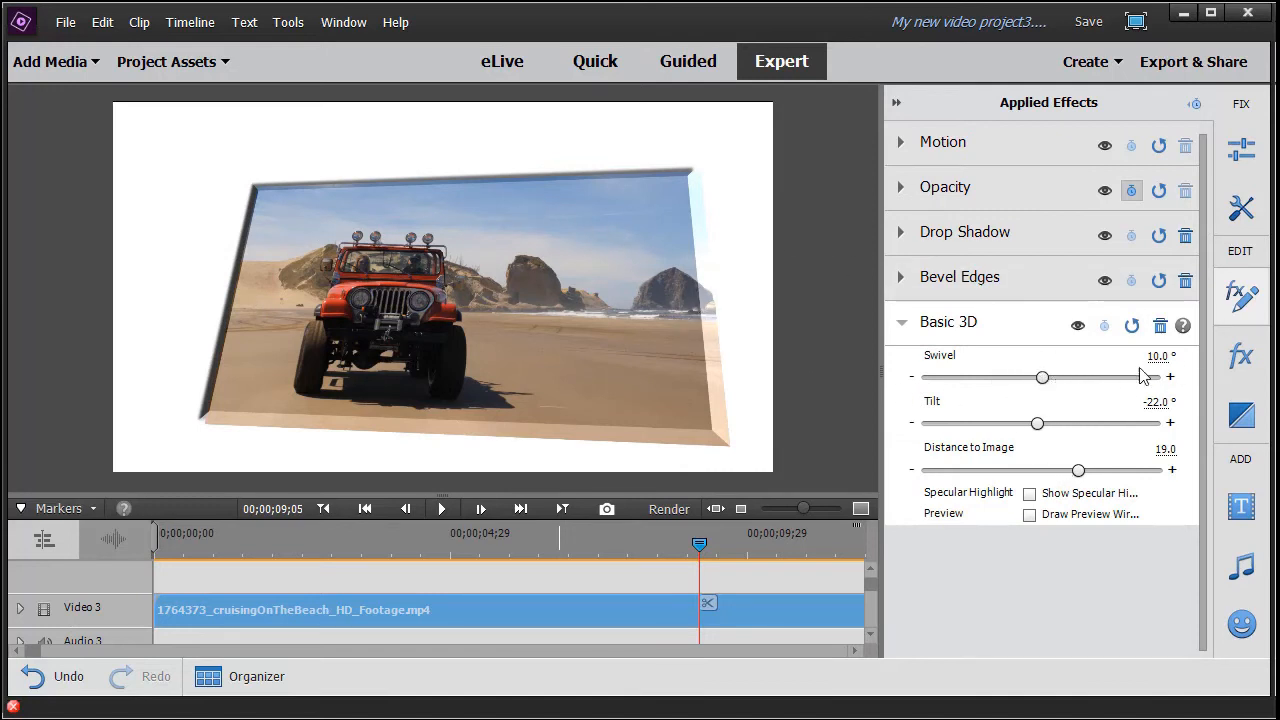
left_click_drag(1043, 381, 1036, 390)
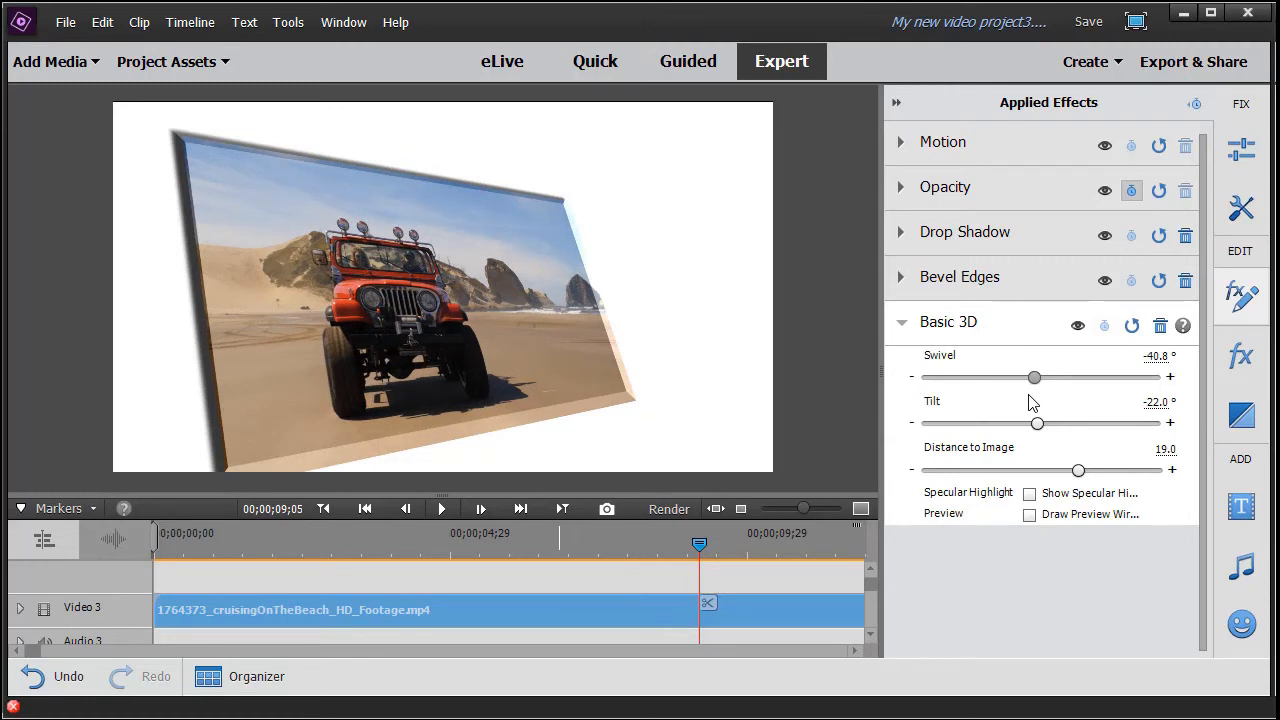
mouse_move(1041, 428)
left_mouse_down()
mouse_move(1048, 441)
mouse_move(1042, 428)
left_mouse_up()
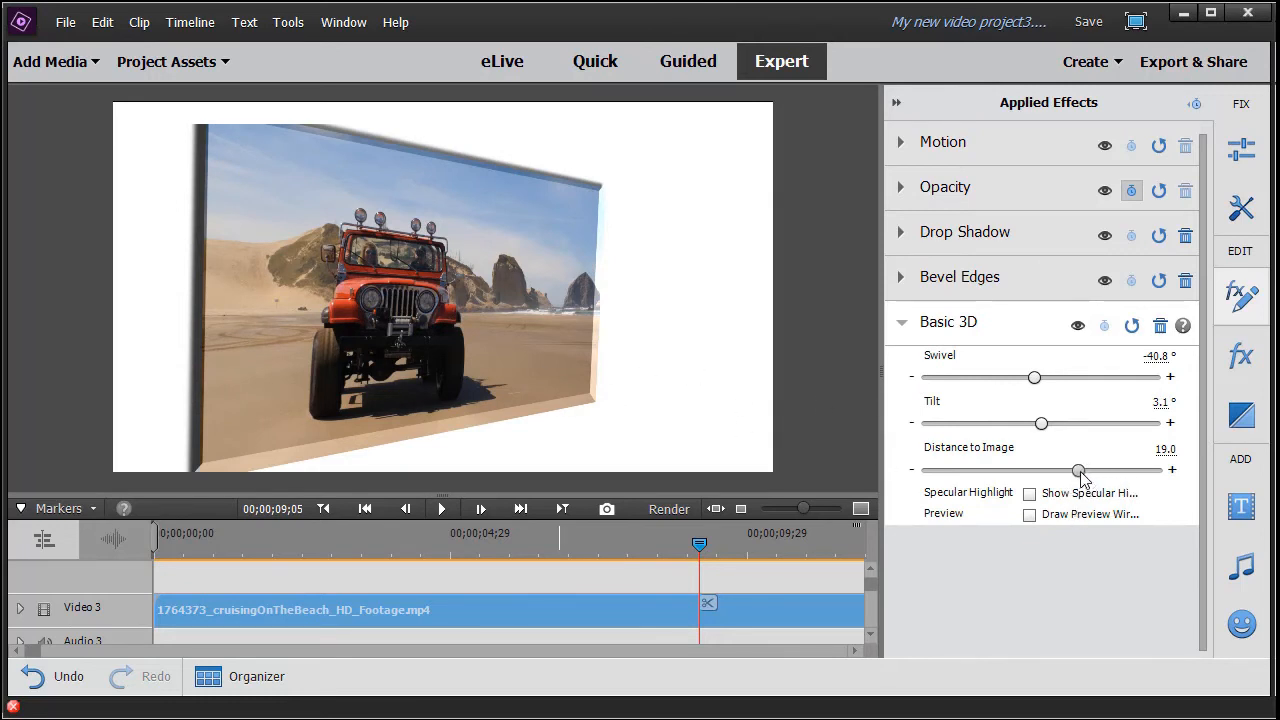
Step: Set the Basic 3D distance to image to 25.7 and play back the clip
left_click_drag(1083, 480, 1130, 492)
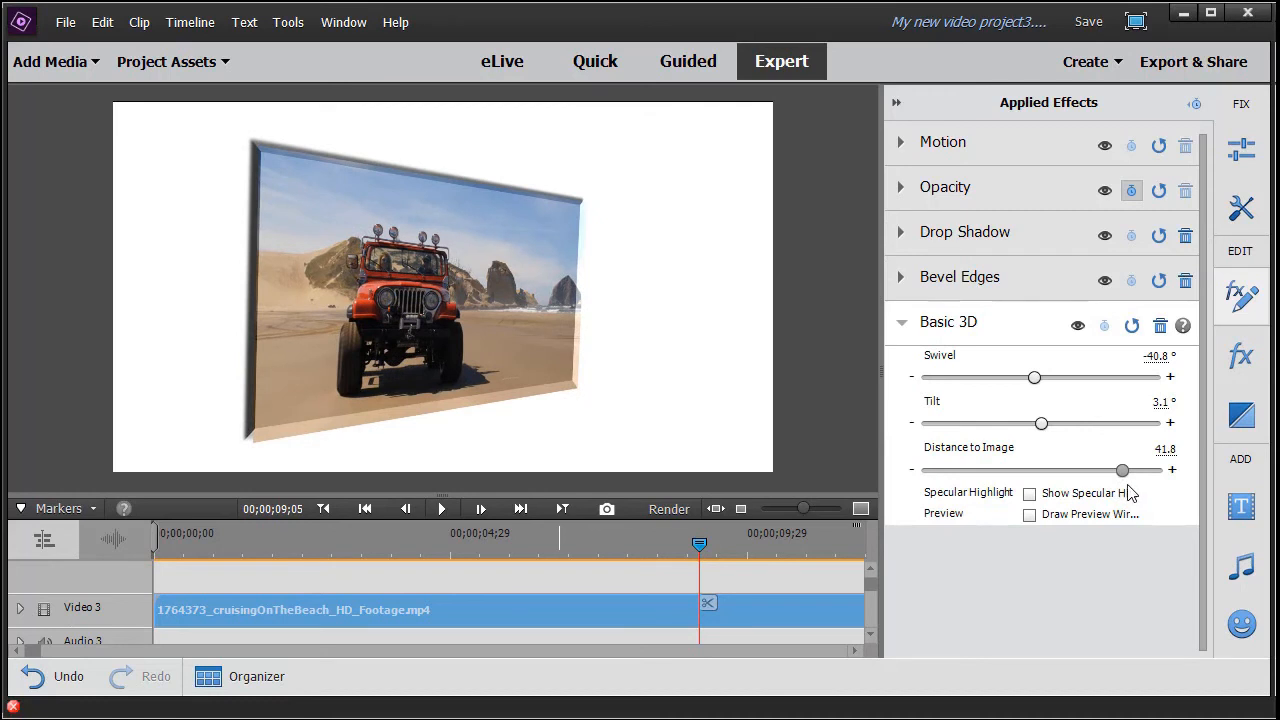
left_click_drag(1130, 492, 963, 495)
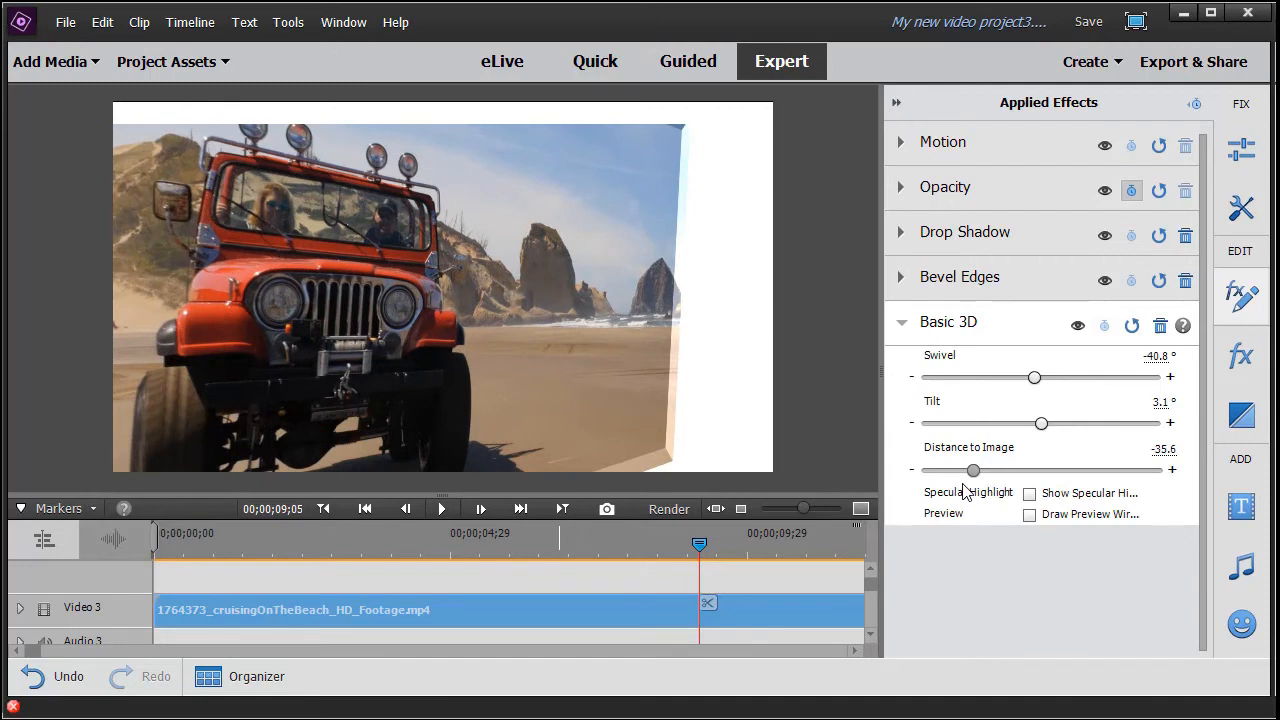
left_click_drag(1000, 492, 1102, 494)
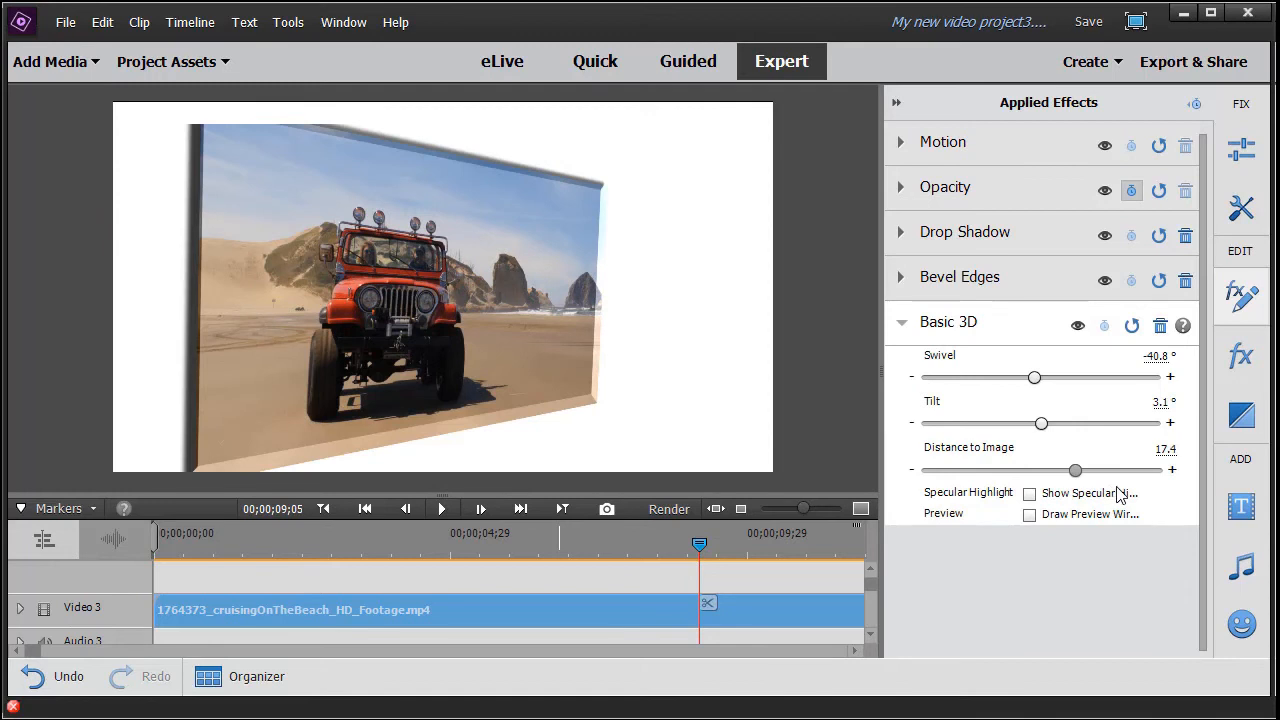
left_click_drag(1078, 472, 1090, 473)
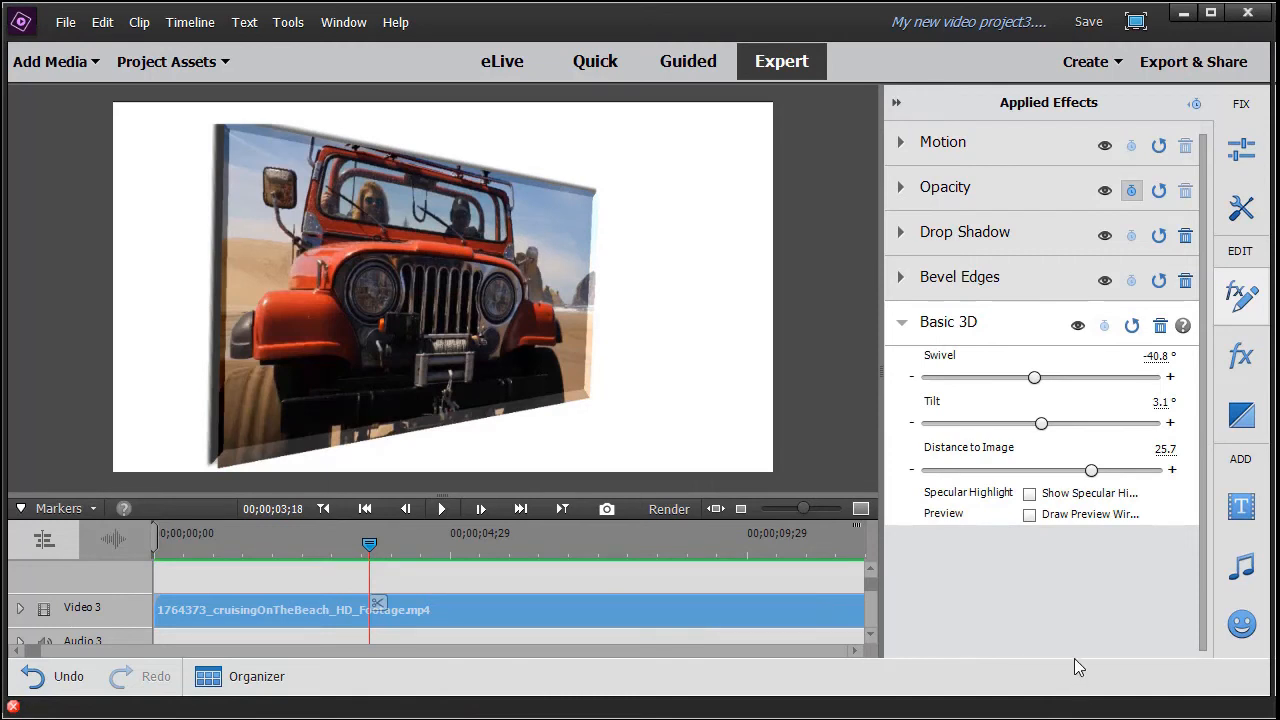
left_click(447, 507)
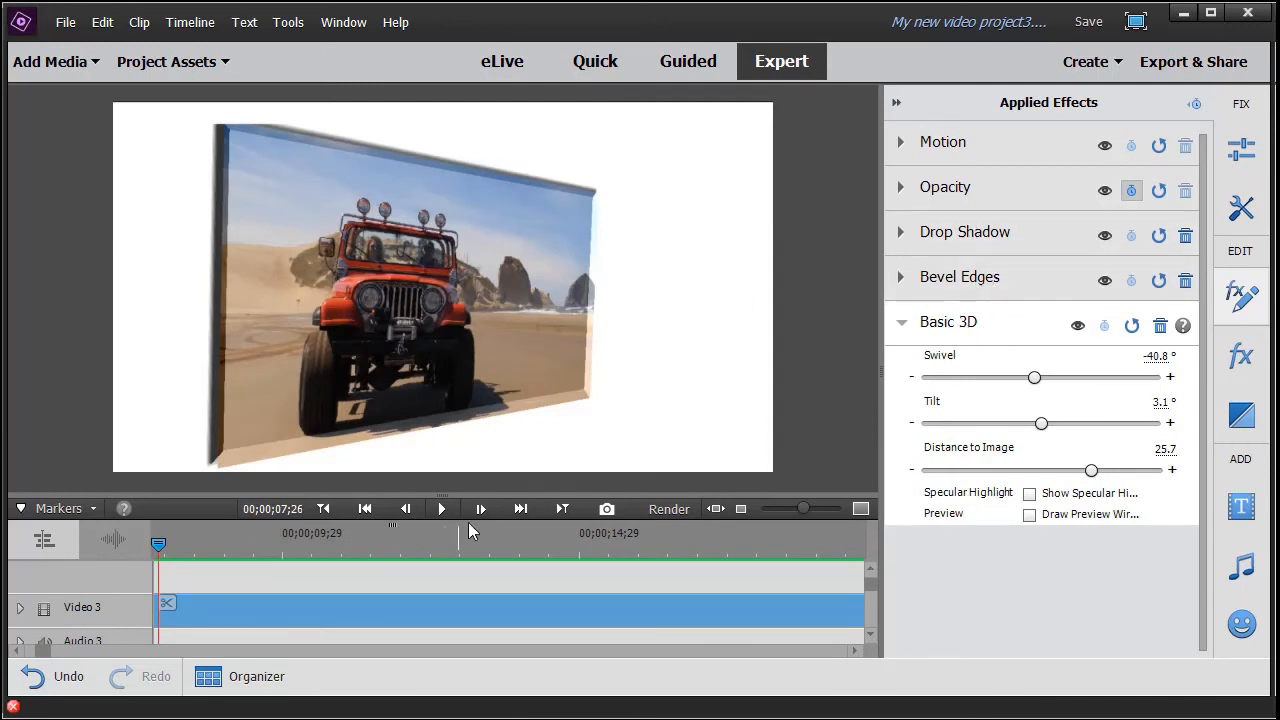
Step: Move Basic 3D ahead of Drop Shadow in the order of the clip's applied effects
left_click(983, 330)
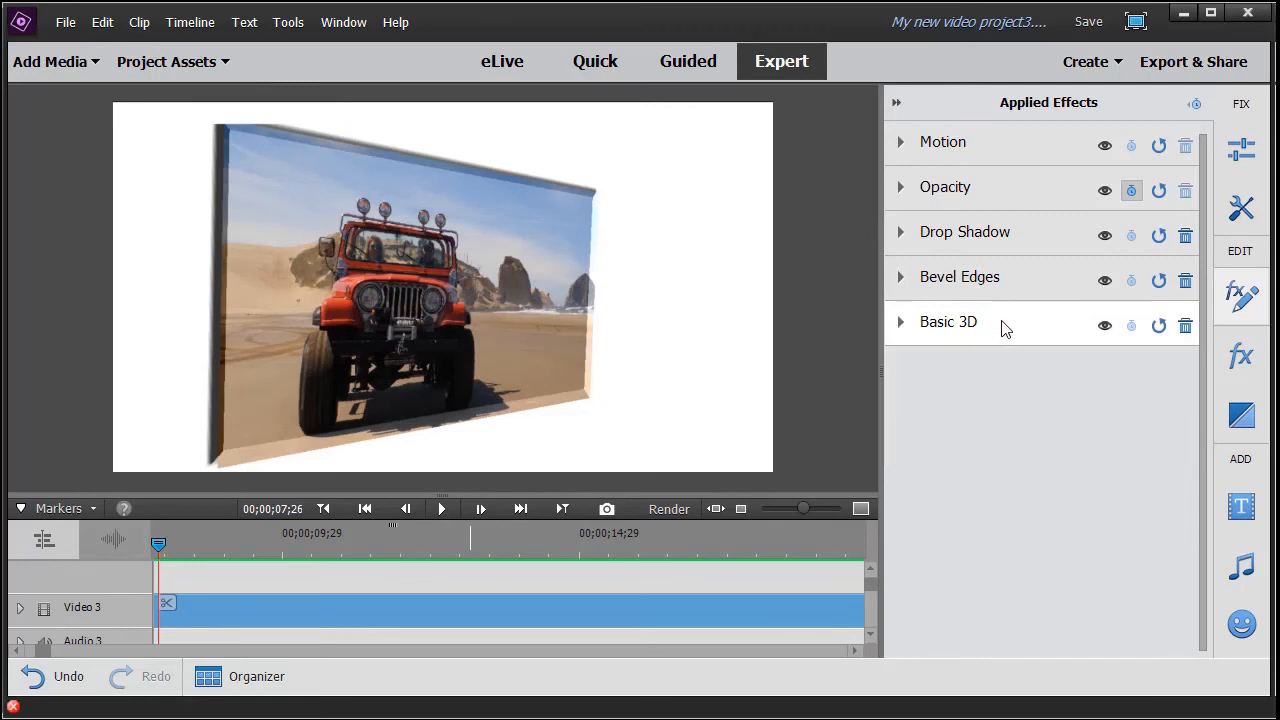
left_click(1005, 330)
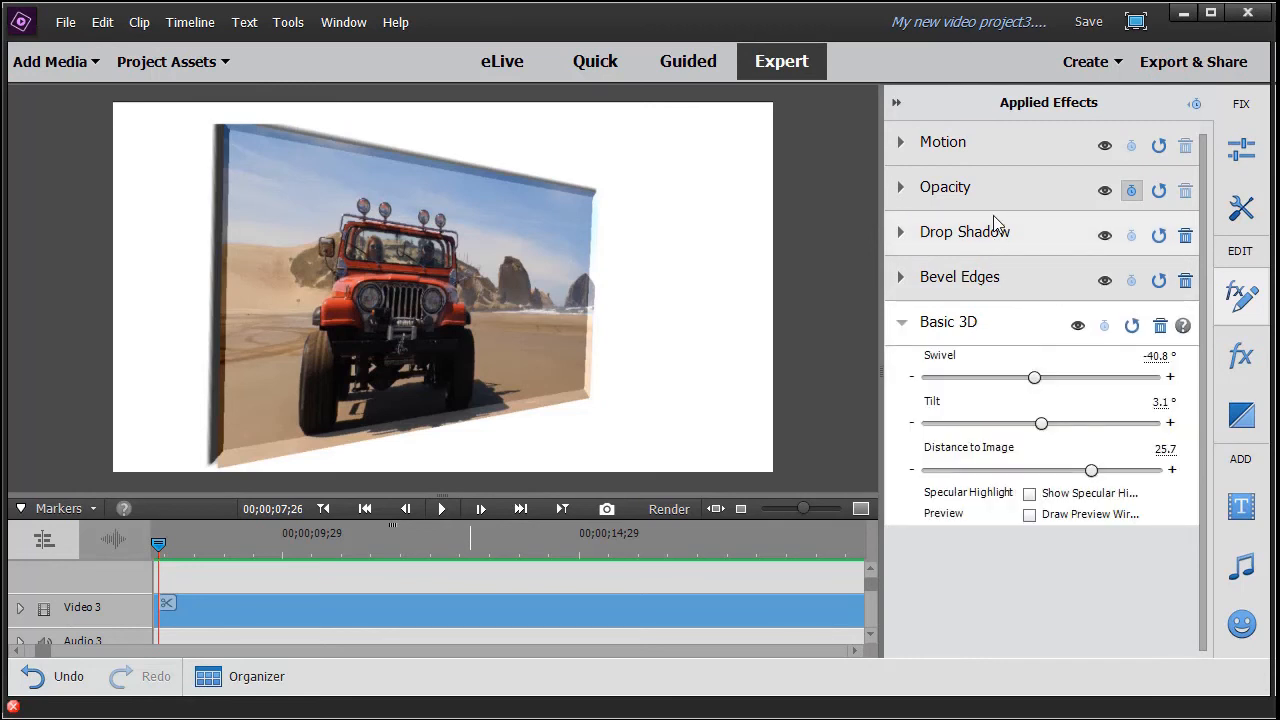
left_click_drag(977, 326, 974, 218)
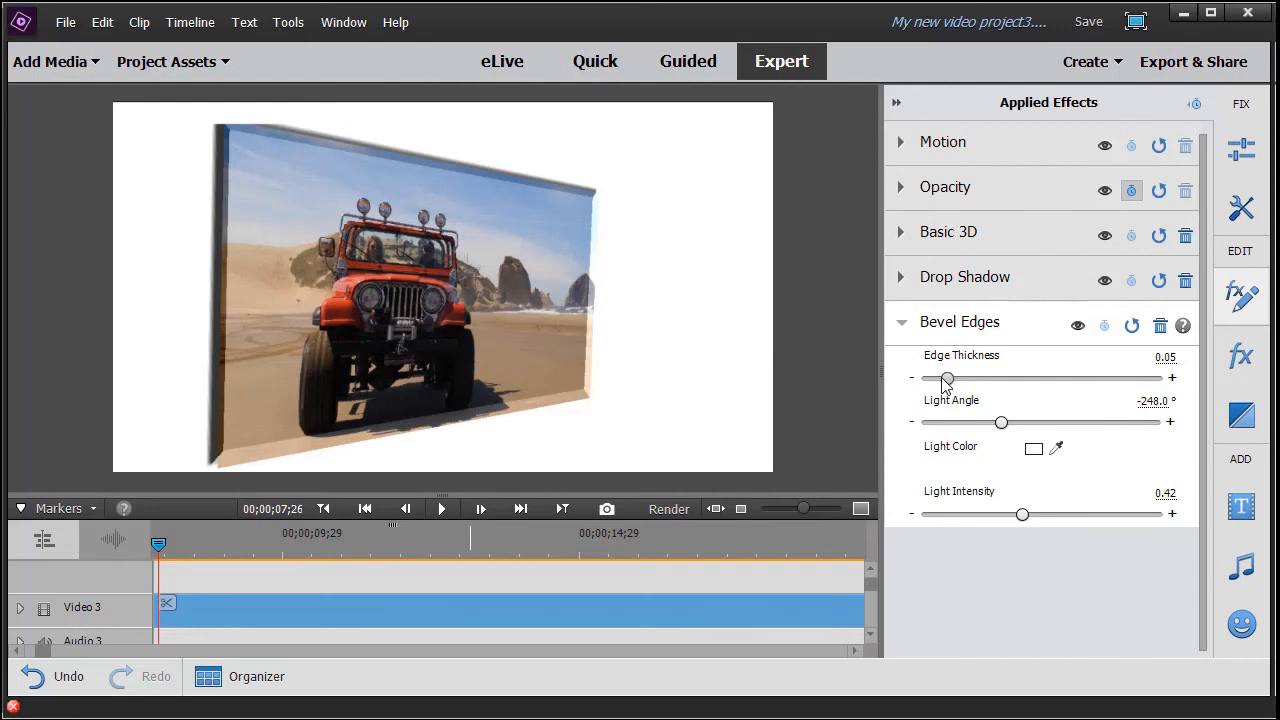
Step: Set the Bevel Edges thickness to 0.12 and play back the clip
left_click_drag(951, 384, 983, 380)
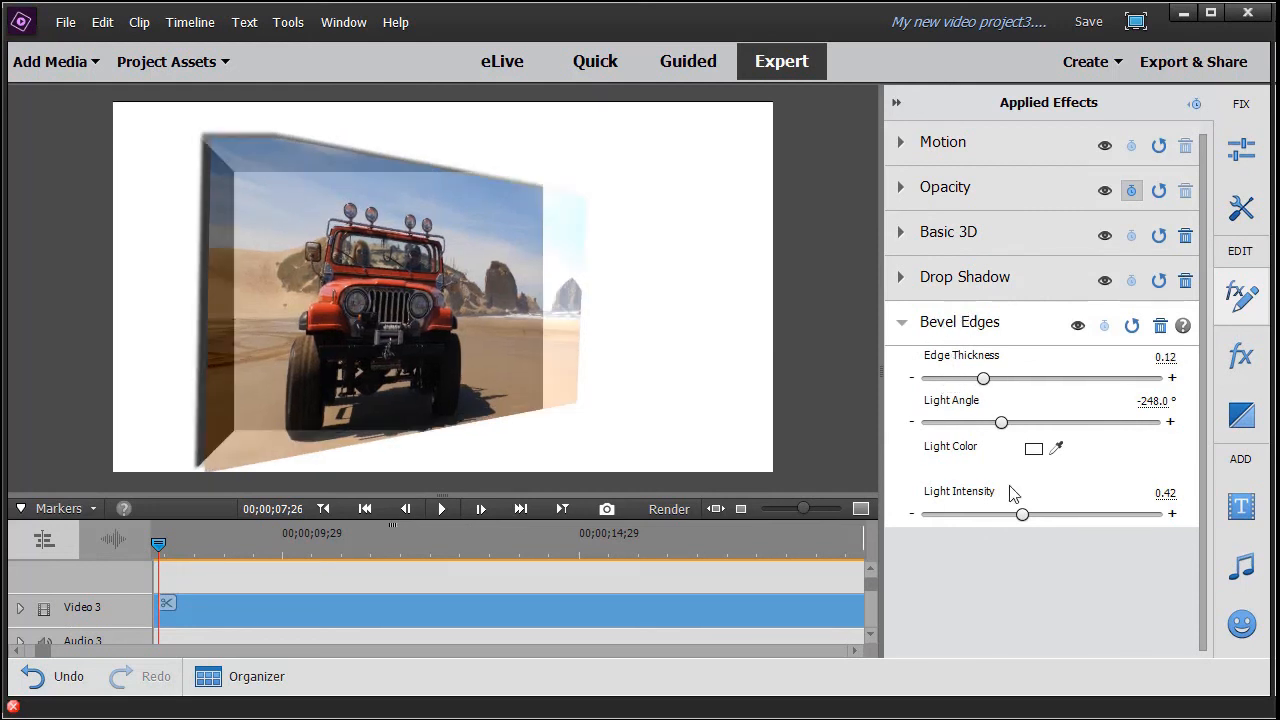
key("space")
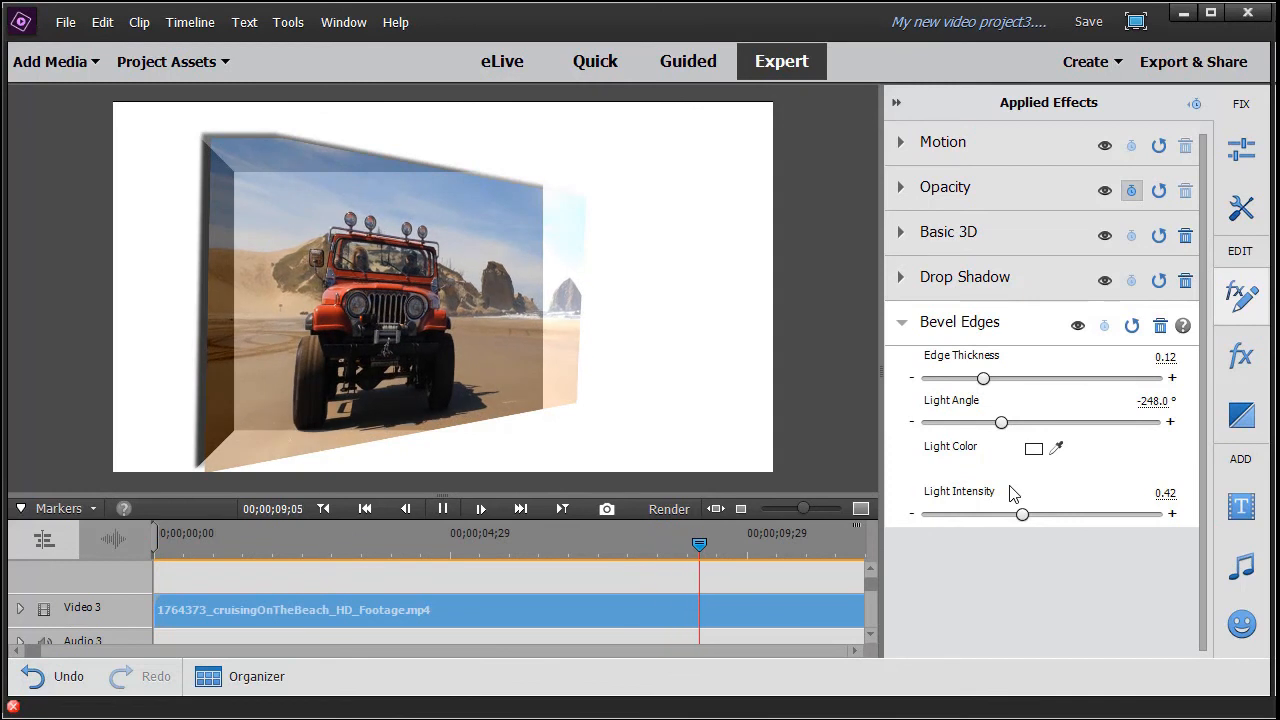